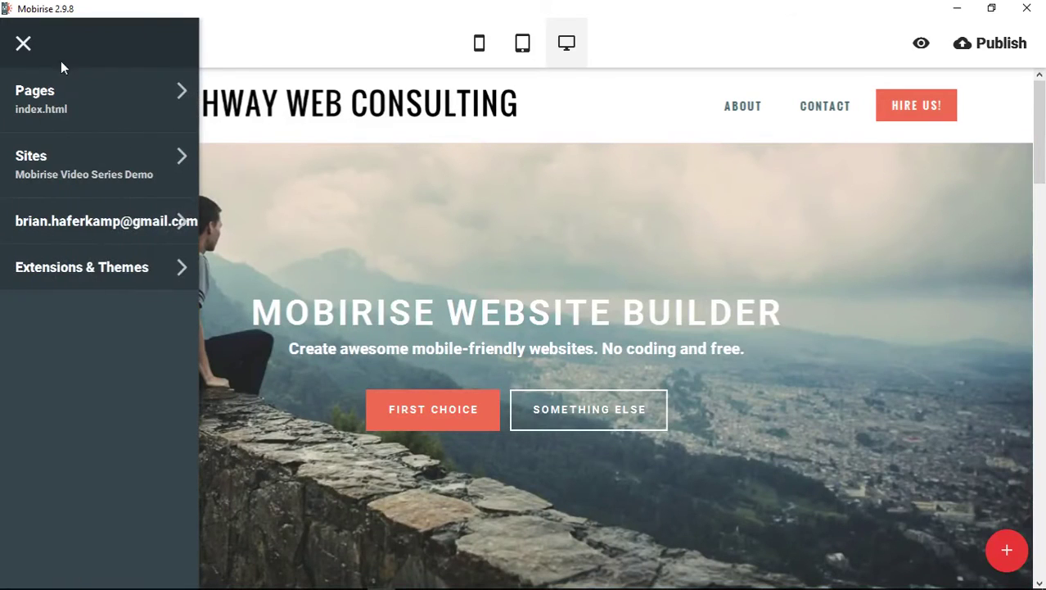
- Glance at the extensions list, close the side menu, and select the ABOUT menu link text
click(79, 272)
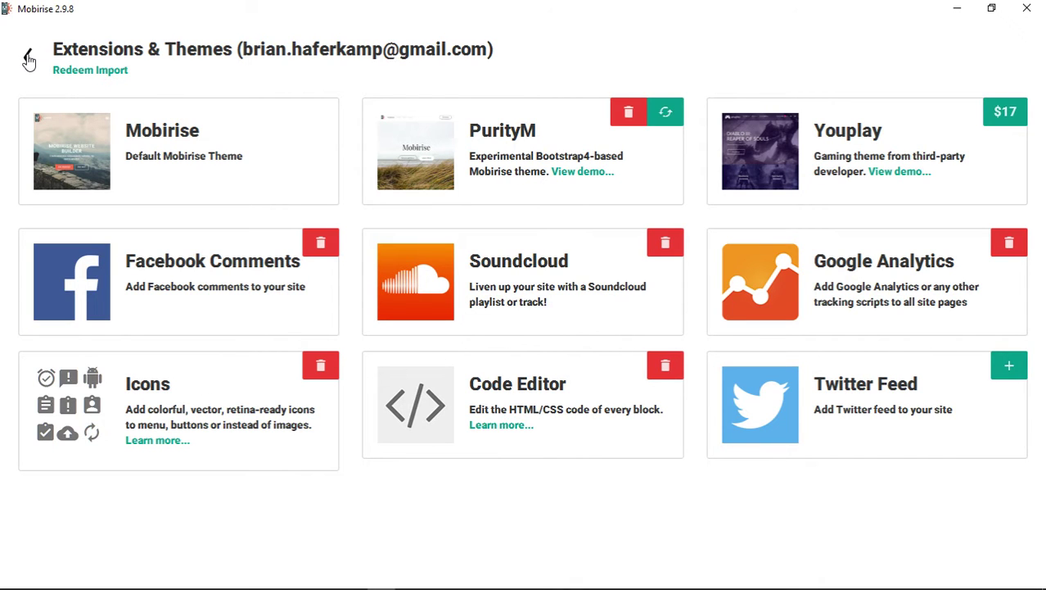
click(28, 57)
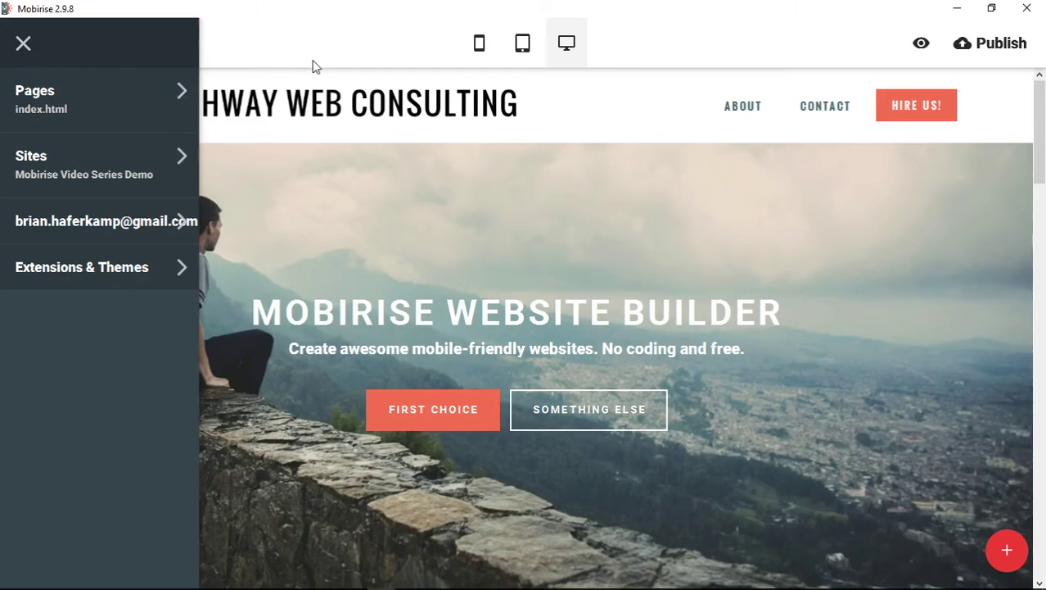
click(356, 34)
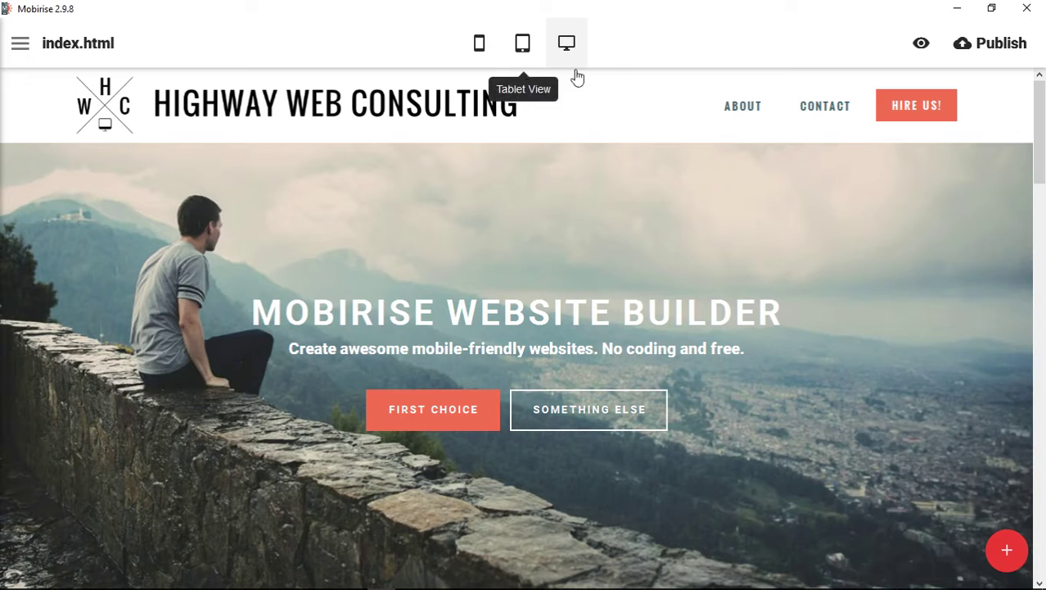
click(726, 108)
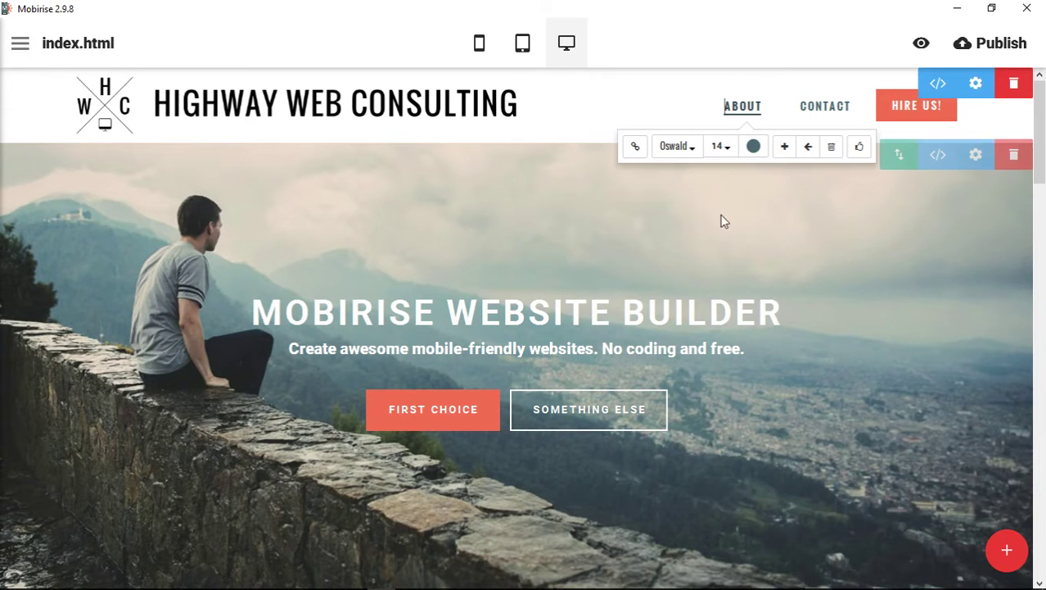
- Open the icon chooser for ABOUT and preview teal, red, grey and white icon colours
click(859, 151)
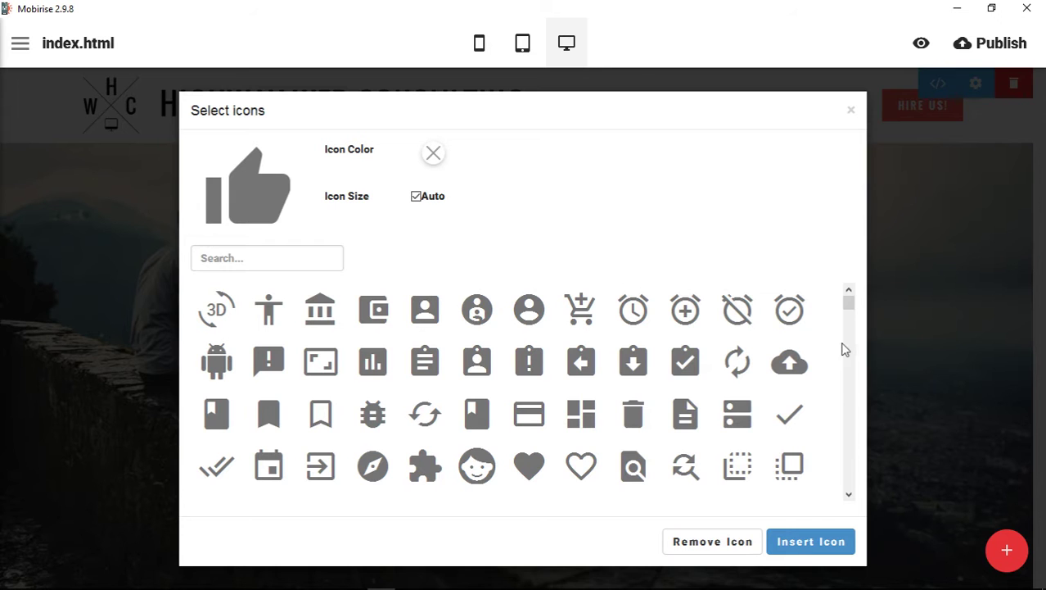
mouse_move(849, 306)
mouse_down()
mouse_move(853, 421)
mouse_move(850, 296)
mouse_up()
click(435, 157)
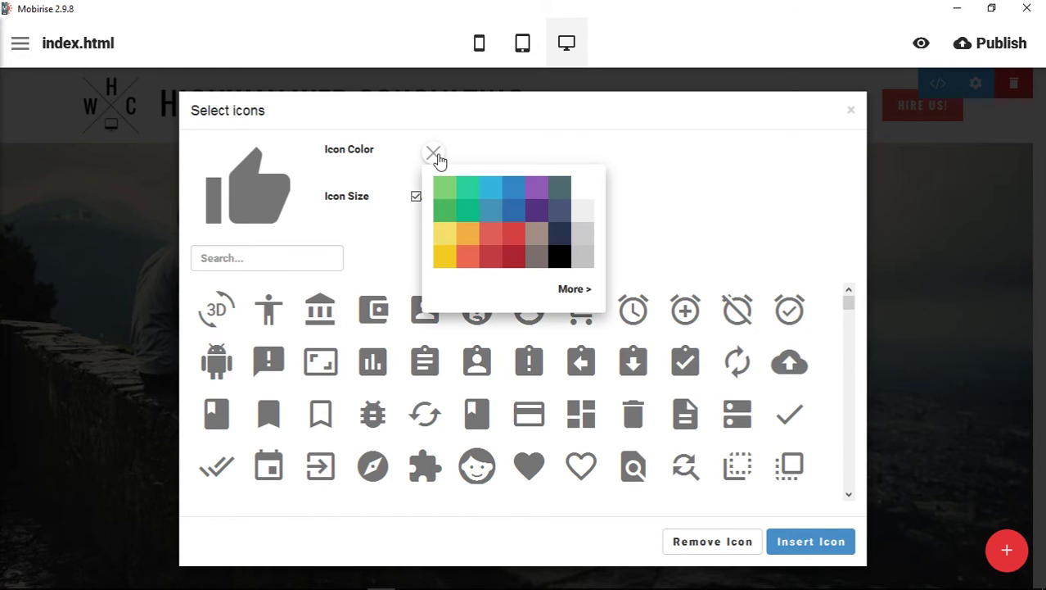
click(468, 214)
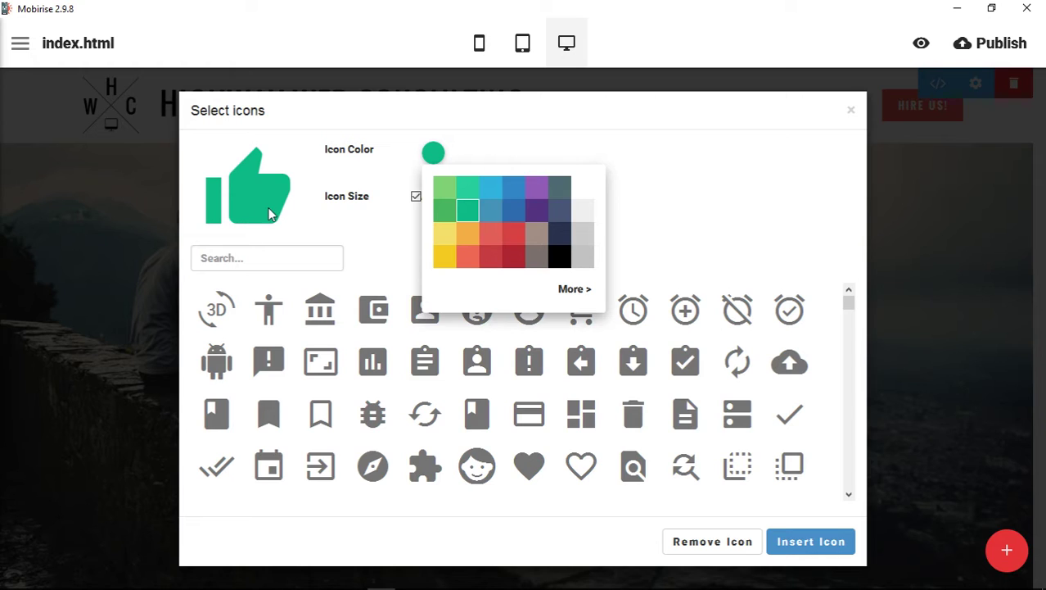
click(491, 236)
click(513, 244)
click(535, 239)
click(559, 240)
click(582, 231)
click(584, 202)
click(584, 192)
- Try a dark red custom icon colour, then clear the colour entirely
click(573, 289)
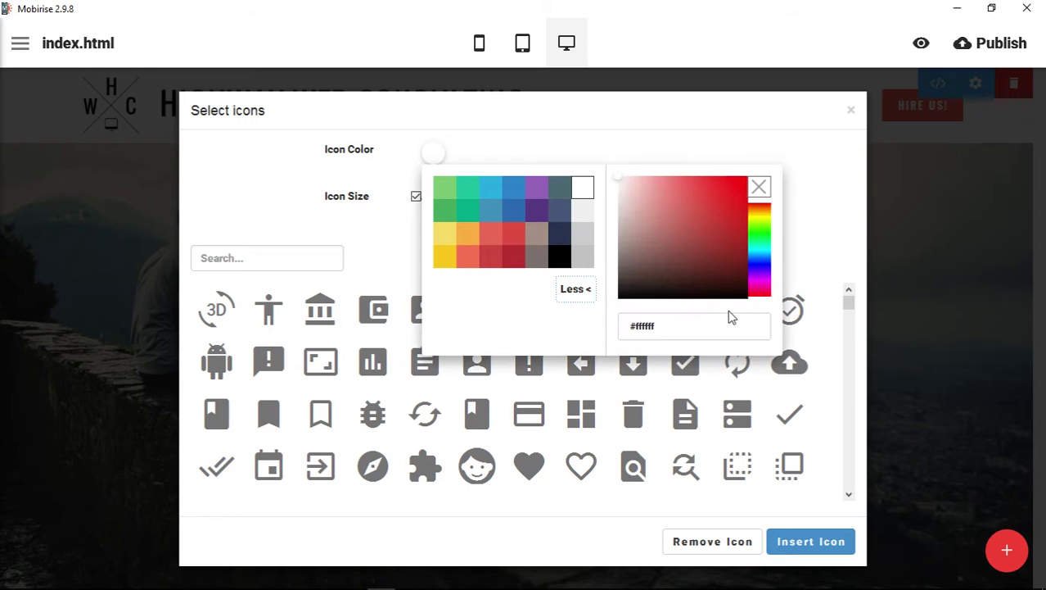
mouse_move(715, 273)
mouse_down()
mouse_move(677, 250)
mouse_move(663, 264)
mouse_move(664, 239)
mouse_up()
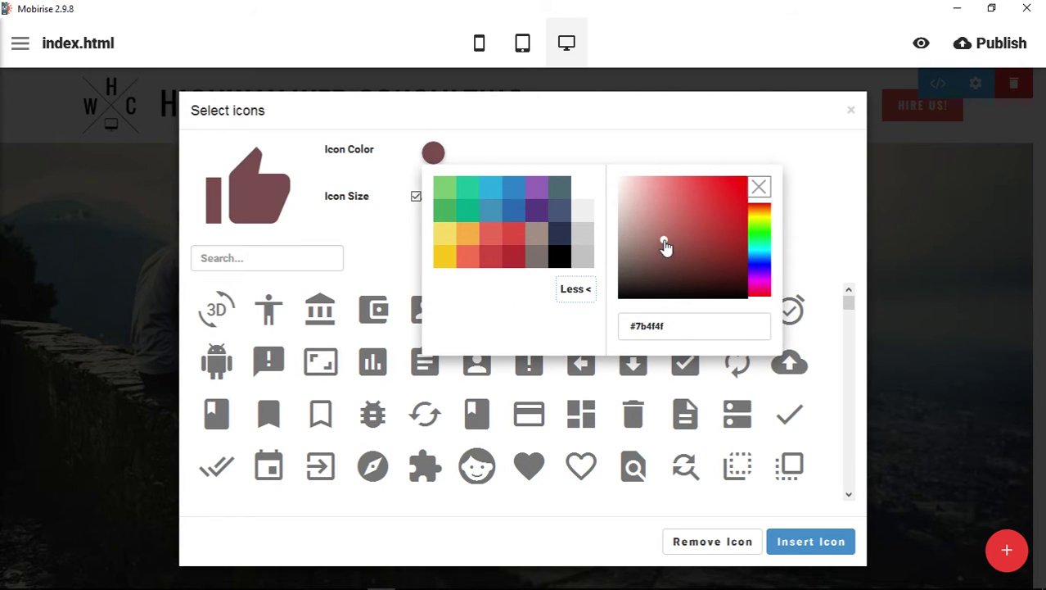
click(759, 190)
click(571, 126)
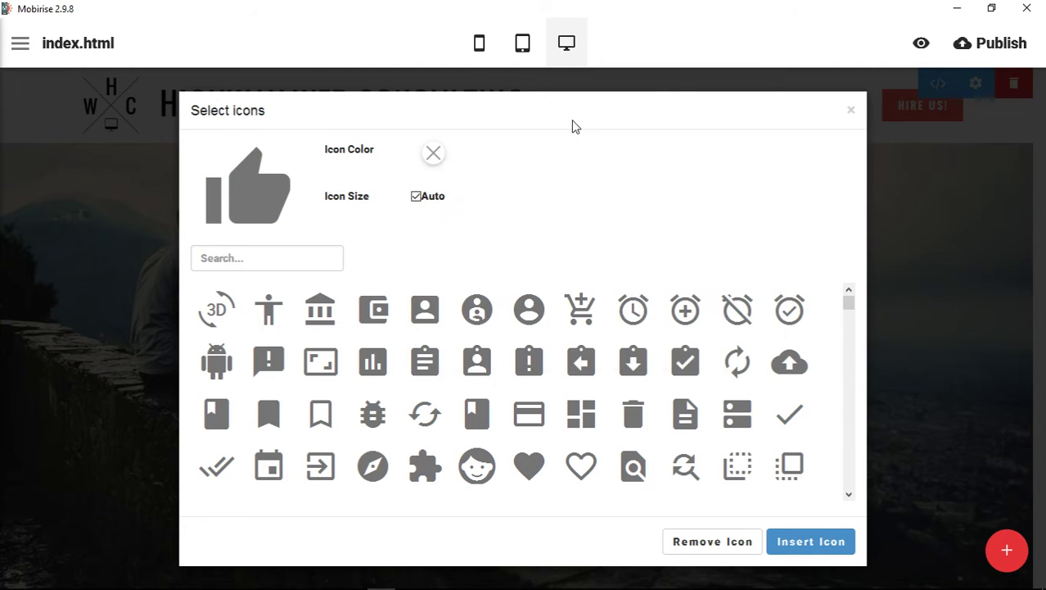
- Switch icon size Auto off to view the size value, then back on
click(418, 198)
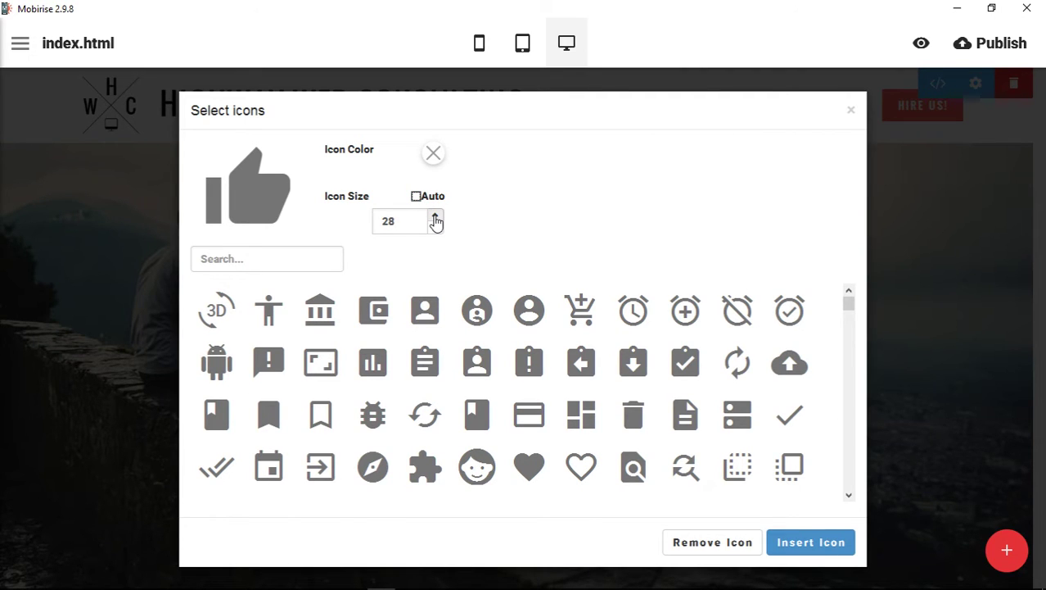
drag(398, 221, 360, 219)
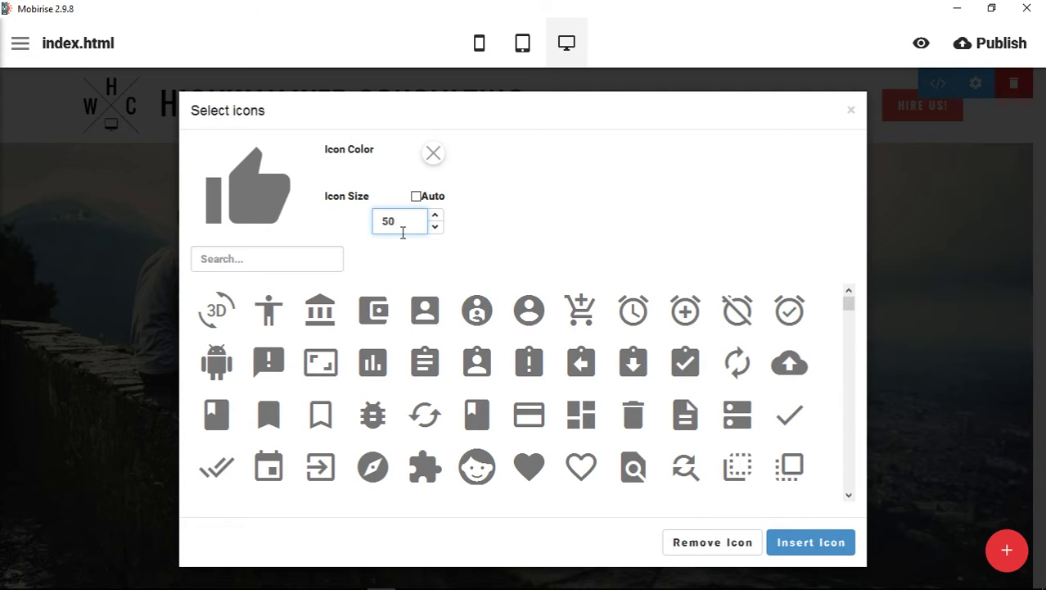
click(417, 197)
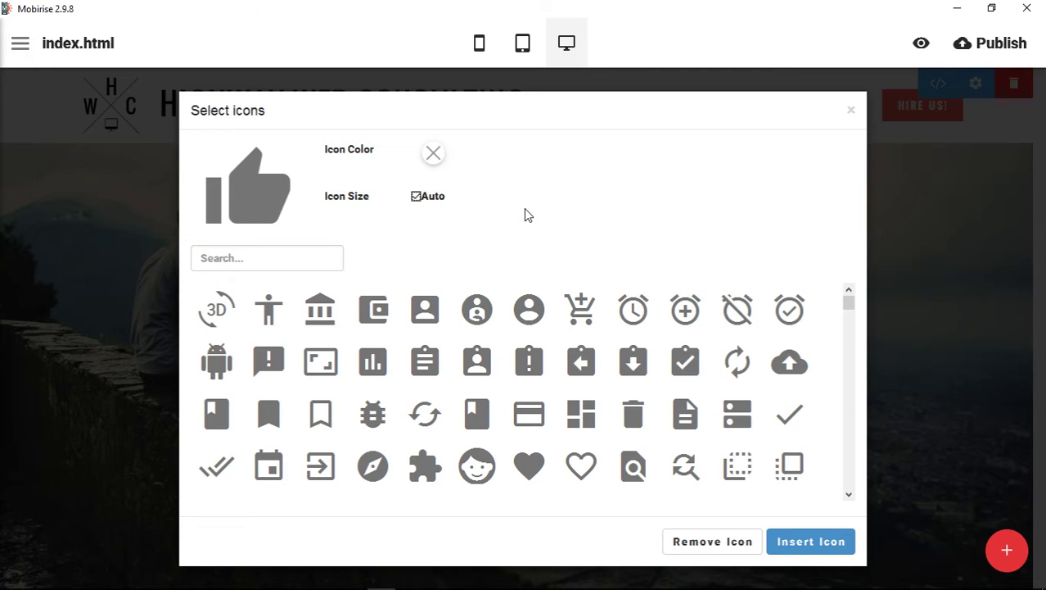
- Insert the heart icon before the ABOUT link and select it for editing
click(529, 465)
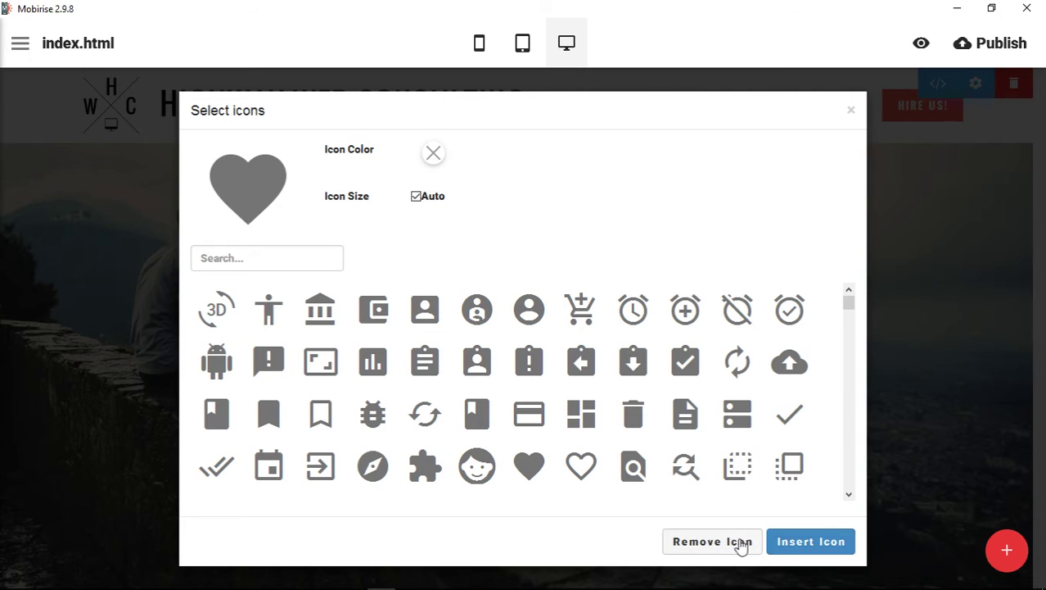
click(807, 542)
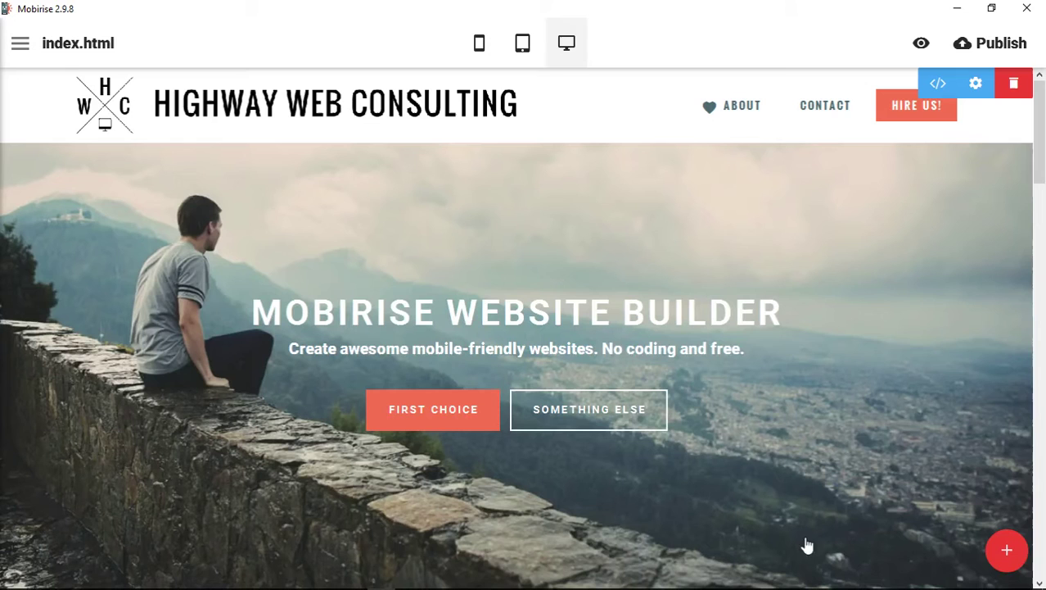
click(694, 107)
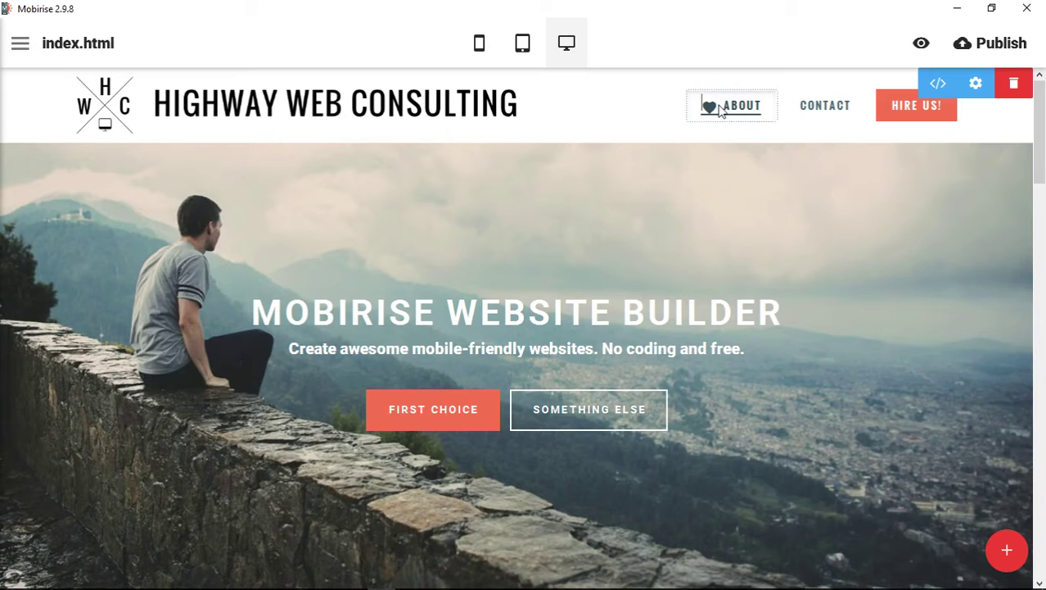
click(719, 109)
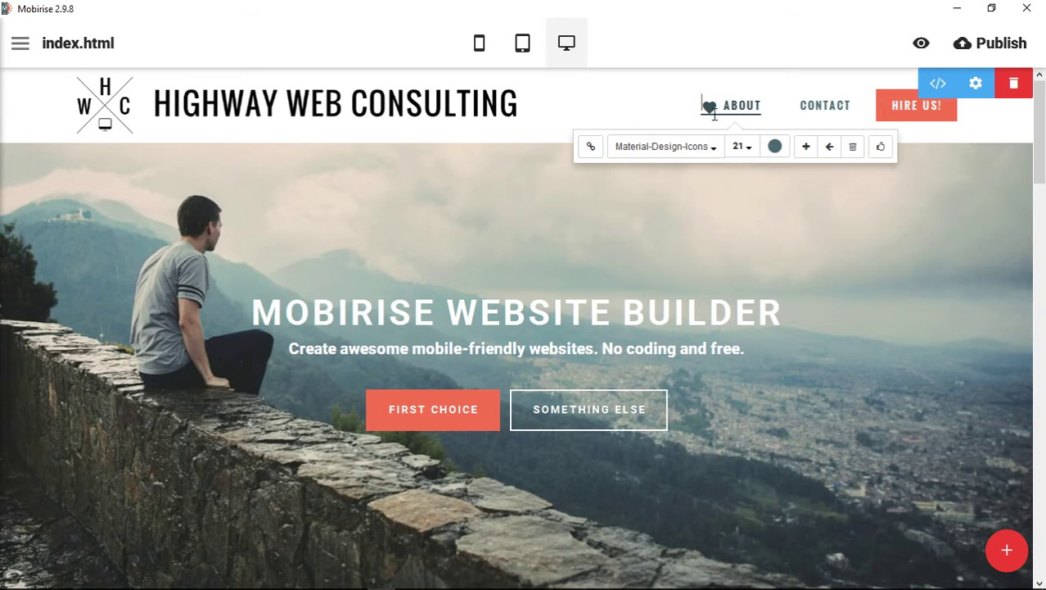
- Recolour the heart icon beside ABOUT with the dark red palette swatch
click(881, 148)
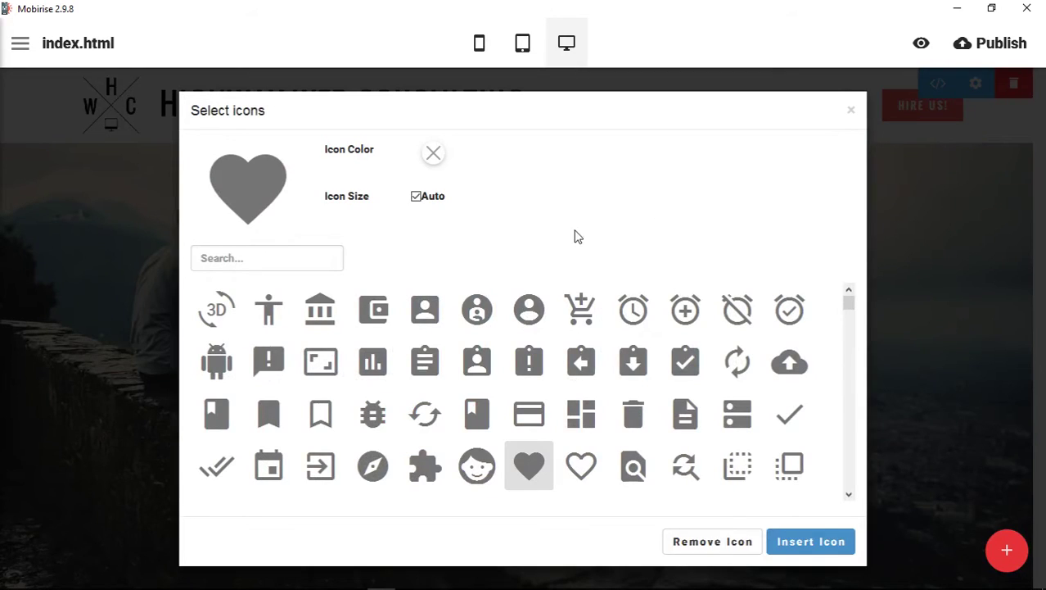
click(439, 148)
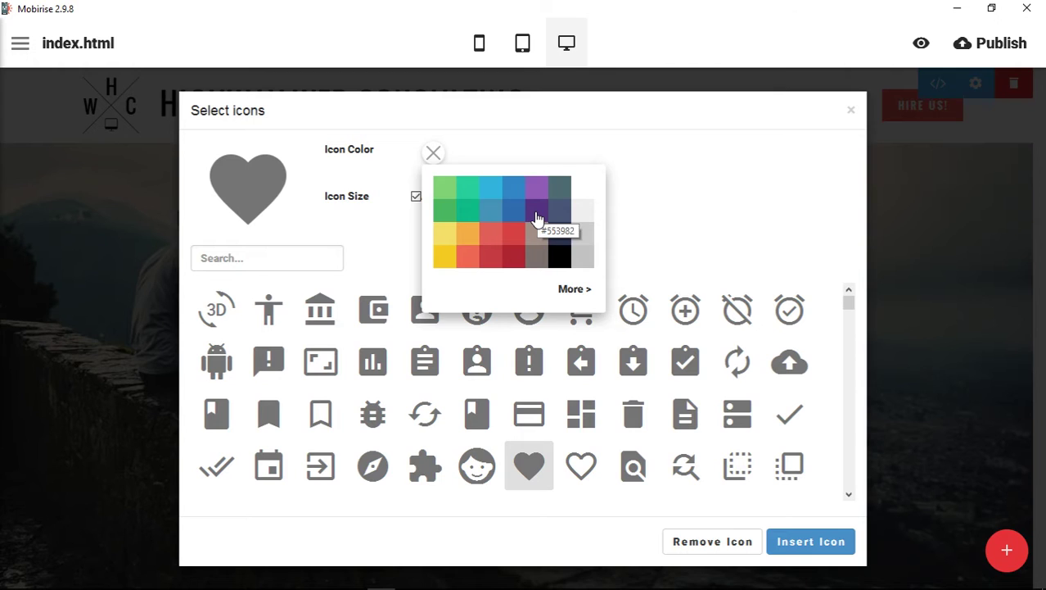
click(513, 257)
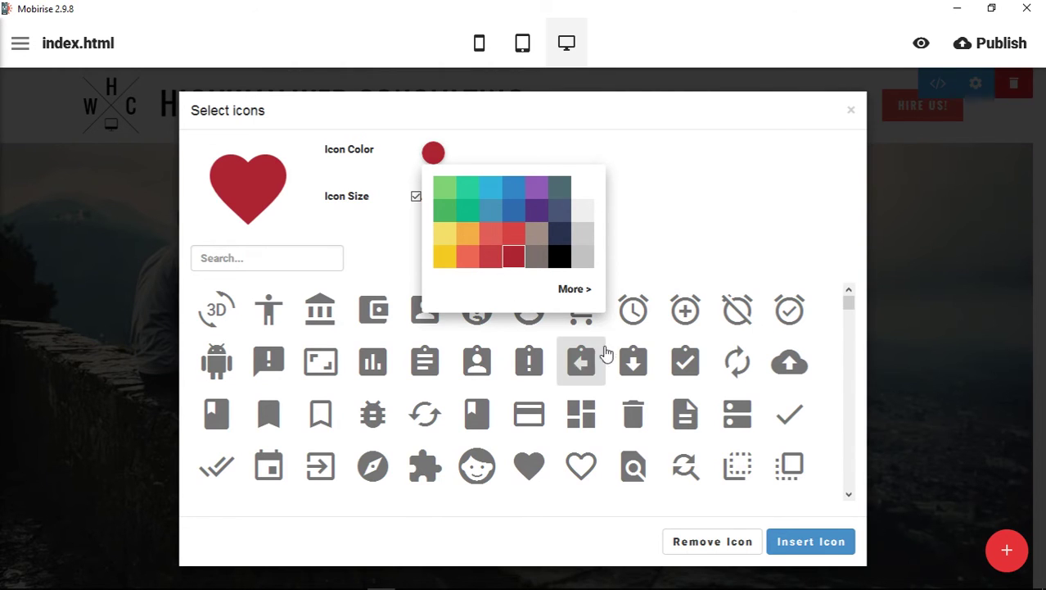
click(811, 541)
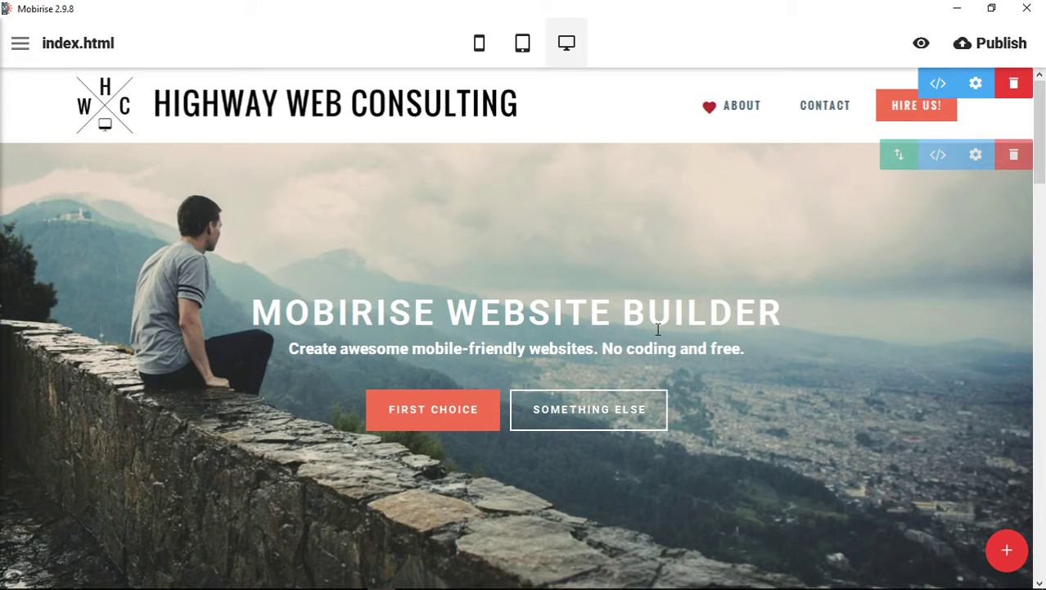
- Insert the account-circle person icon before the FIRST CHOICE button label
click(392, 413)
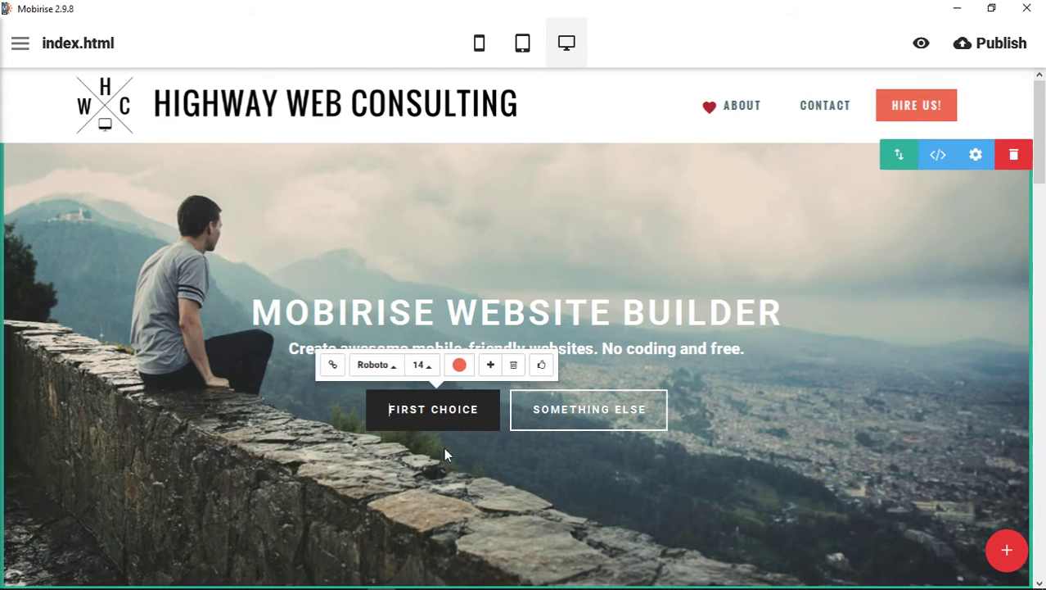
click(542, 366)
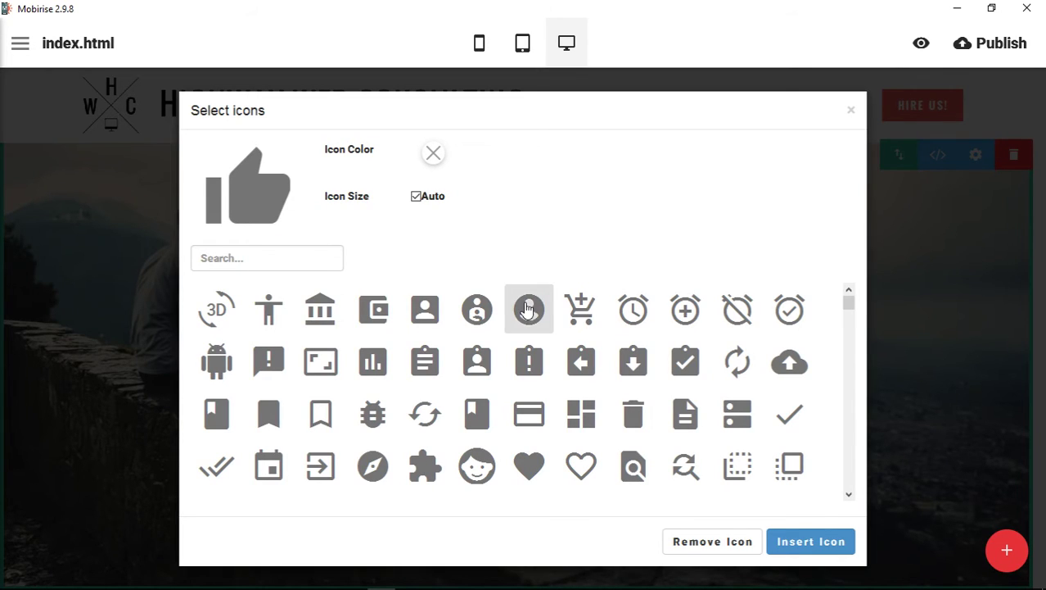
click(529, 309)
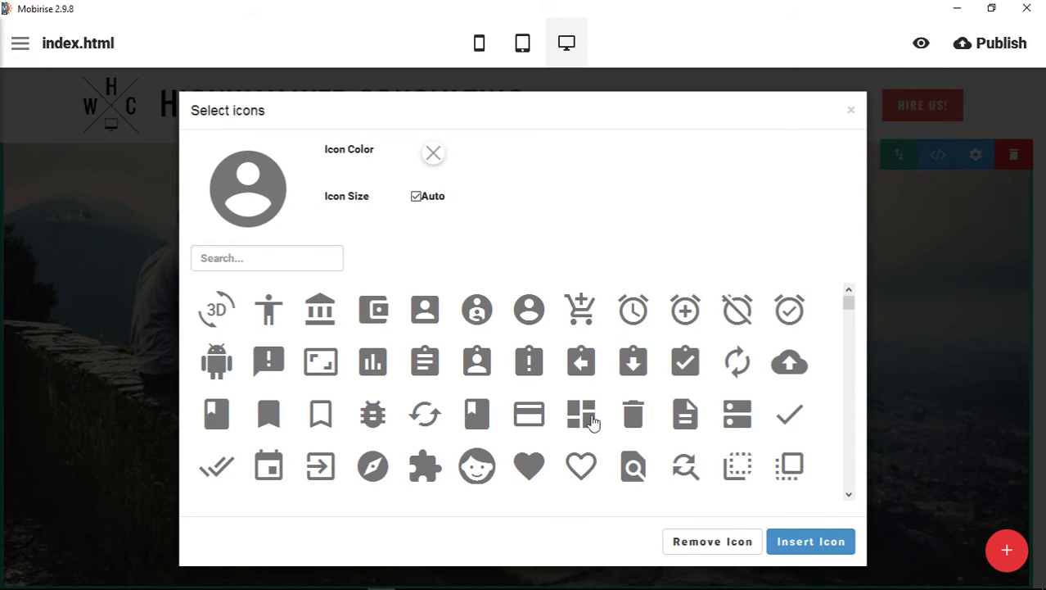
click(829, 542)
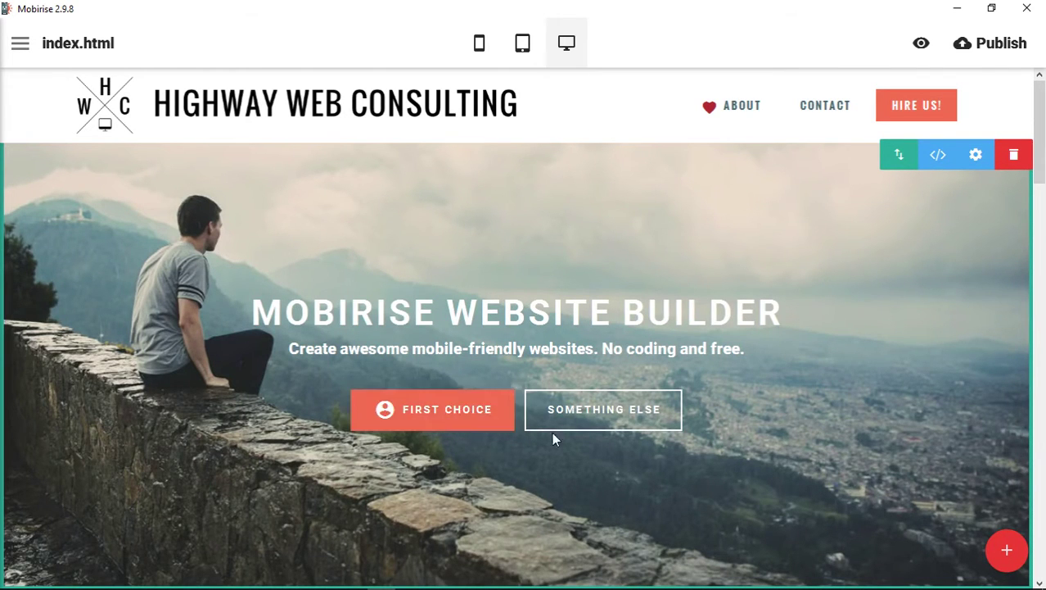
- Scroll to the Bootstrap 3 section, glance at the Add Block list, then select the B image
scroll(893, 427, down, 10)
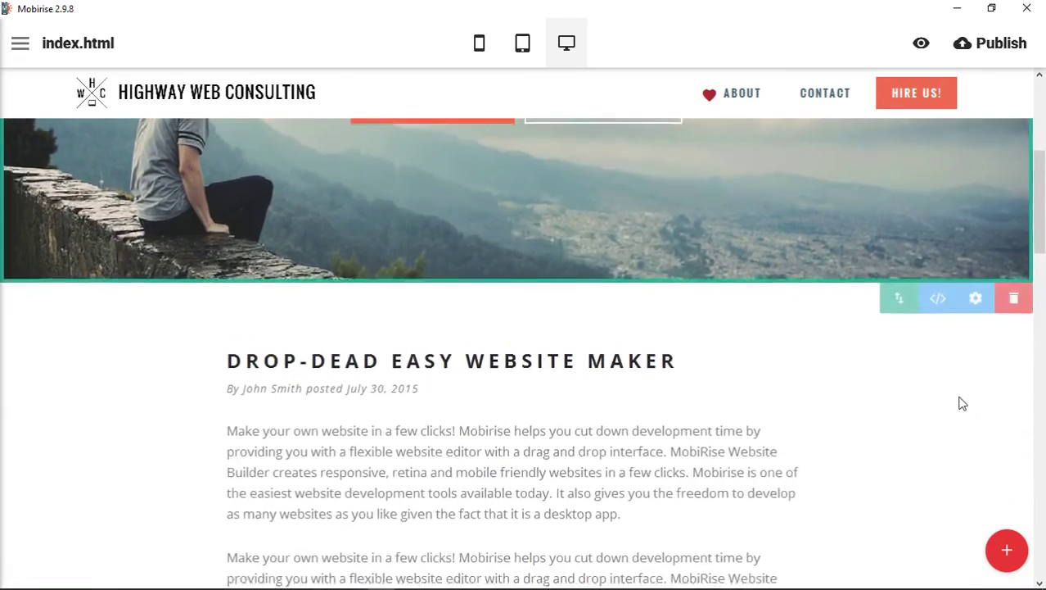
scroll(960, 402, down, 5)
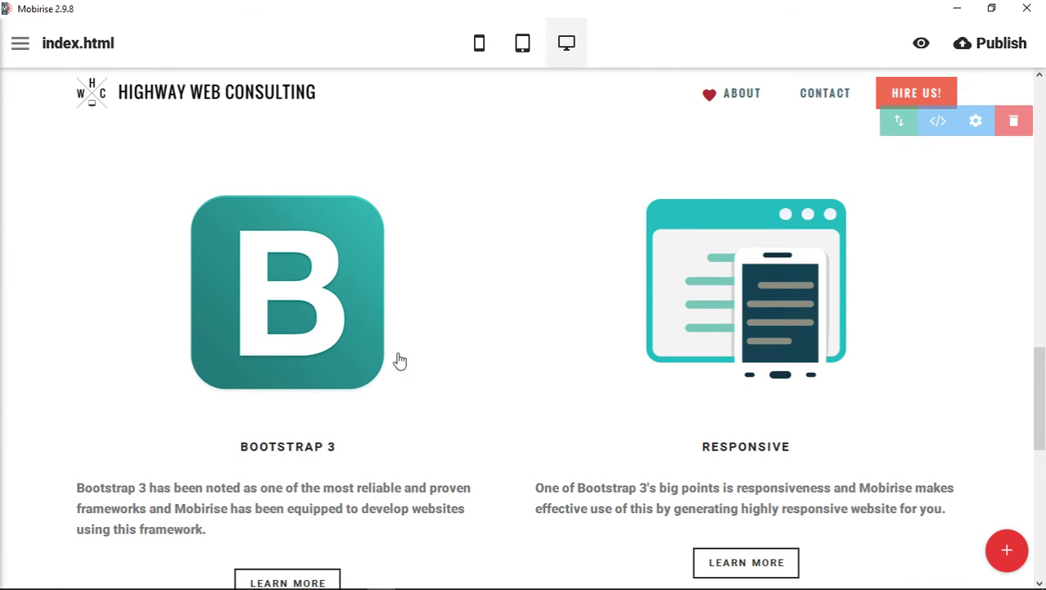
click(1007, 551)
scroll(951, 439, down, 15)
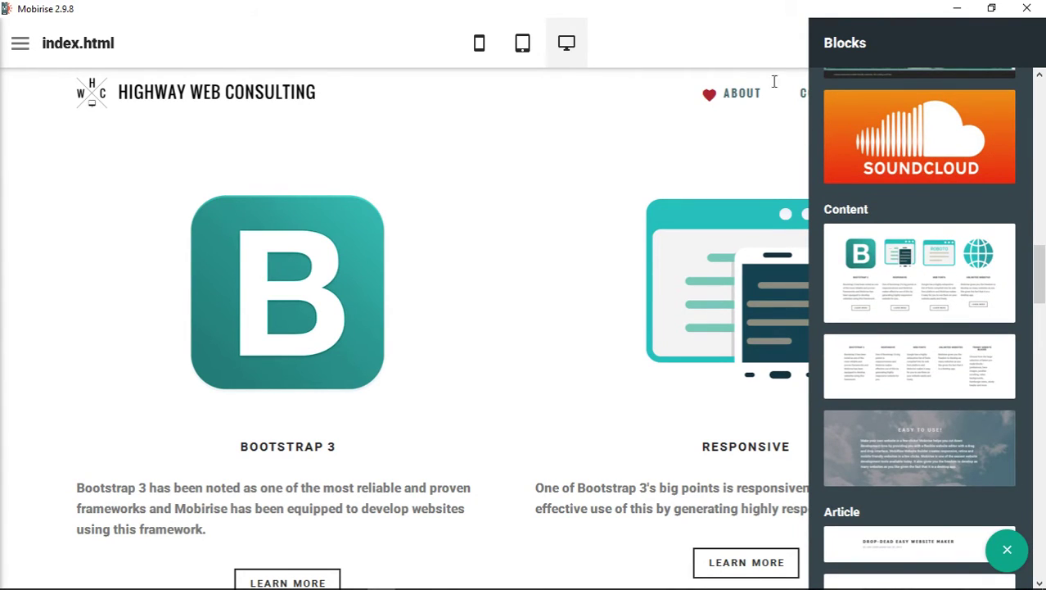
click(741, 38)
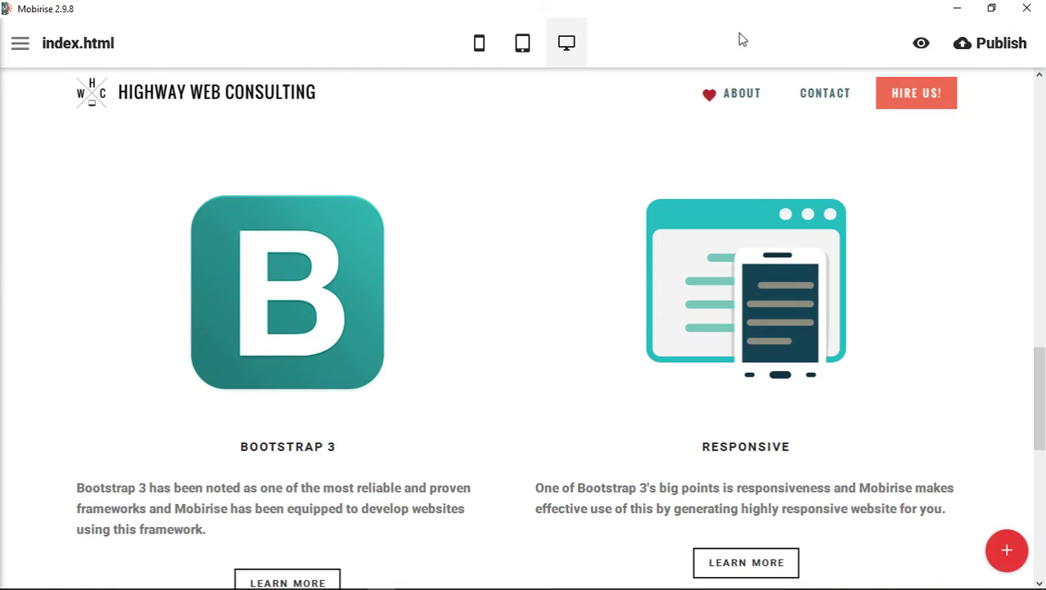
click(289, 305)
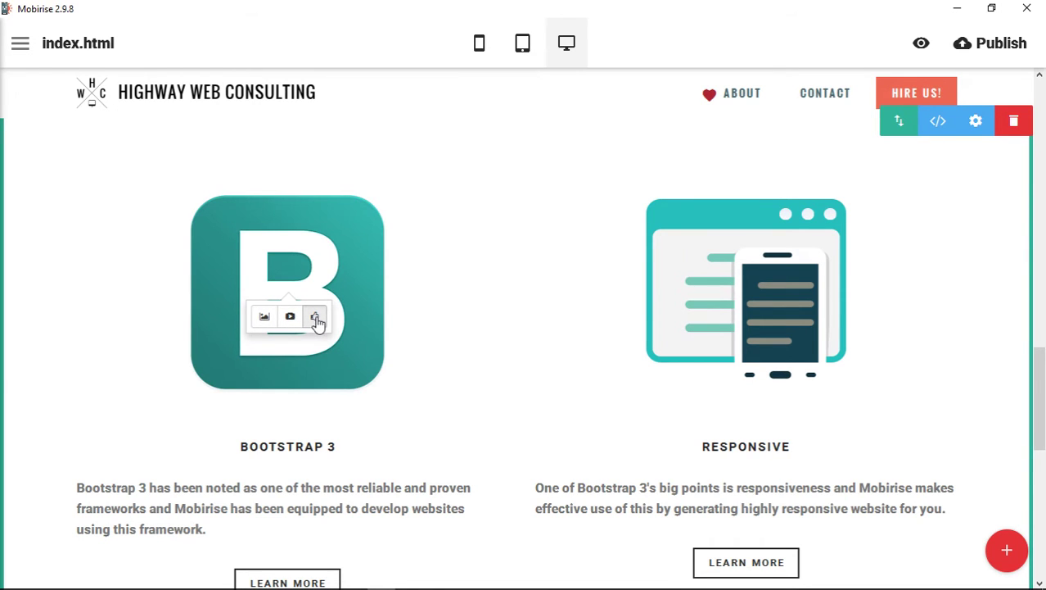
- Start replacing the B image with an icon: delete its link address, clear the colour, set Auto size
click(317, 320)
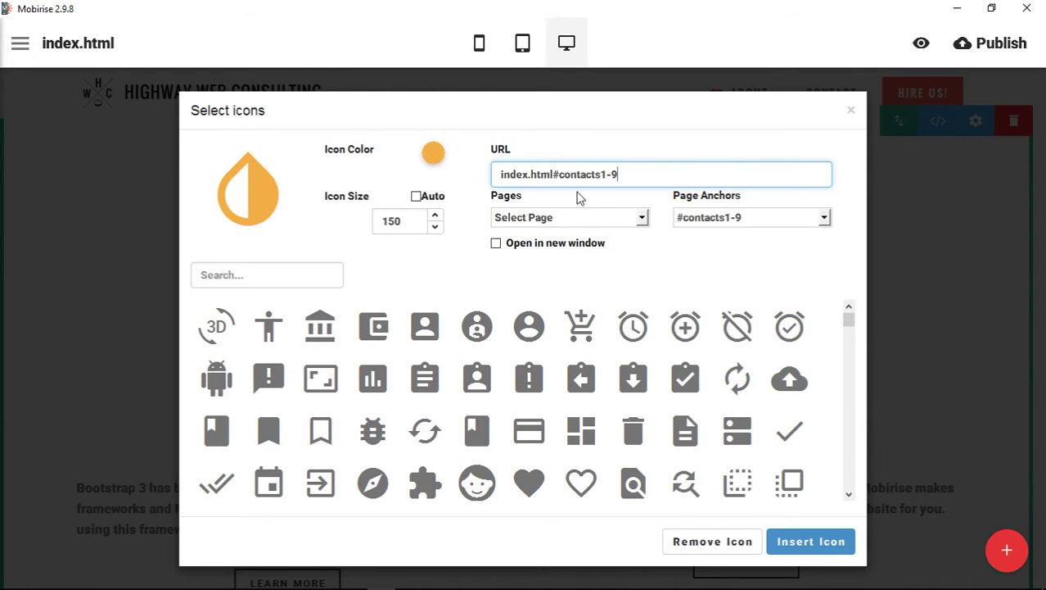
drag(630, 175, 452, 173)
key(BackSpace)
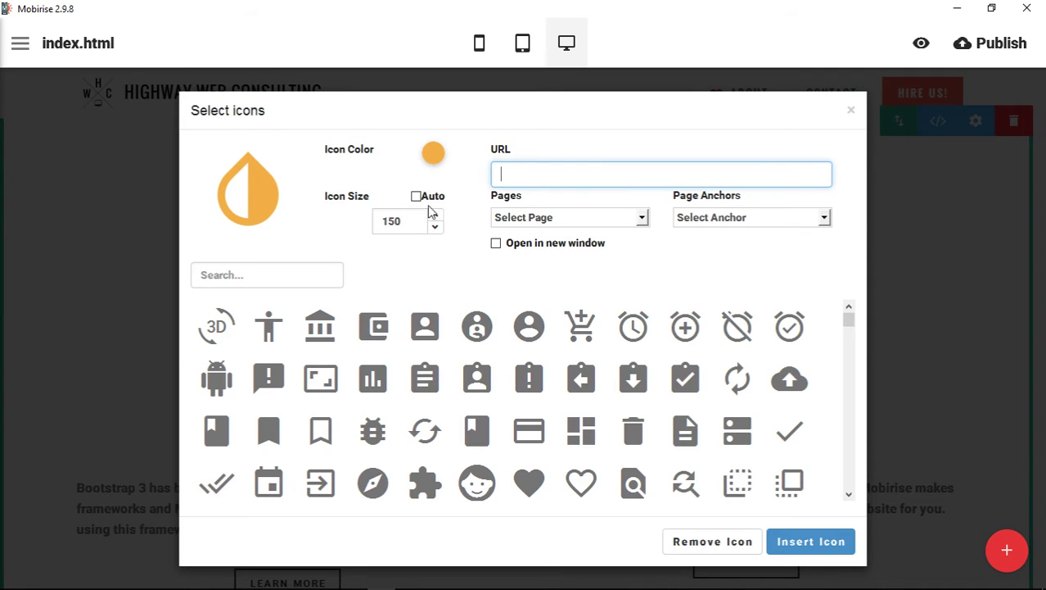
click(437, 155)
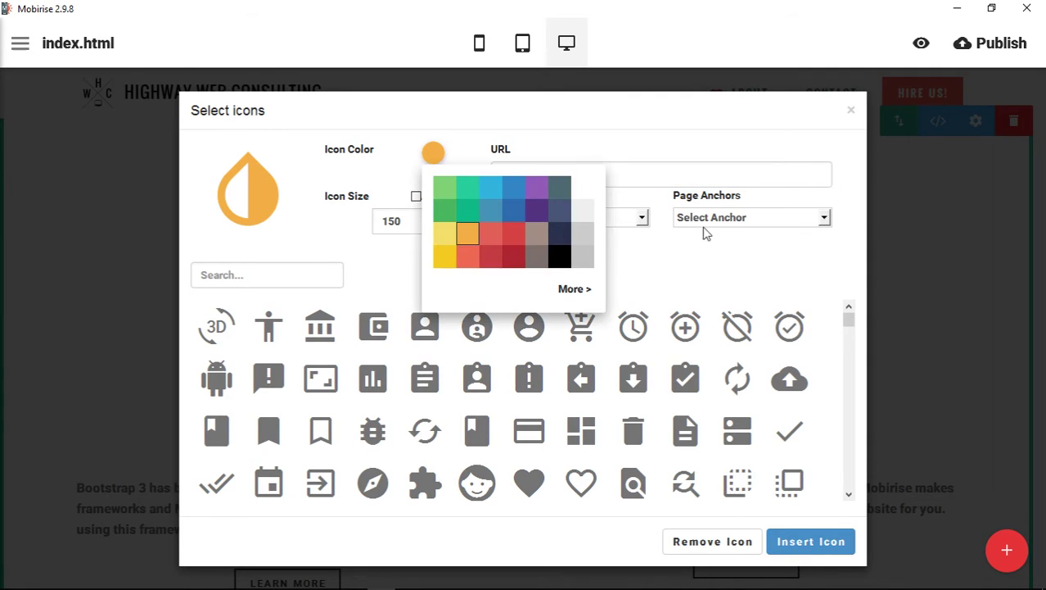
click(573, 289)
click(758, 187)
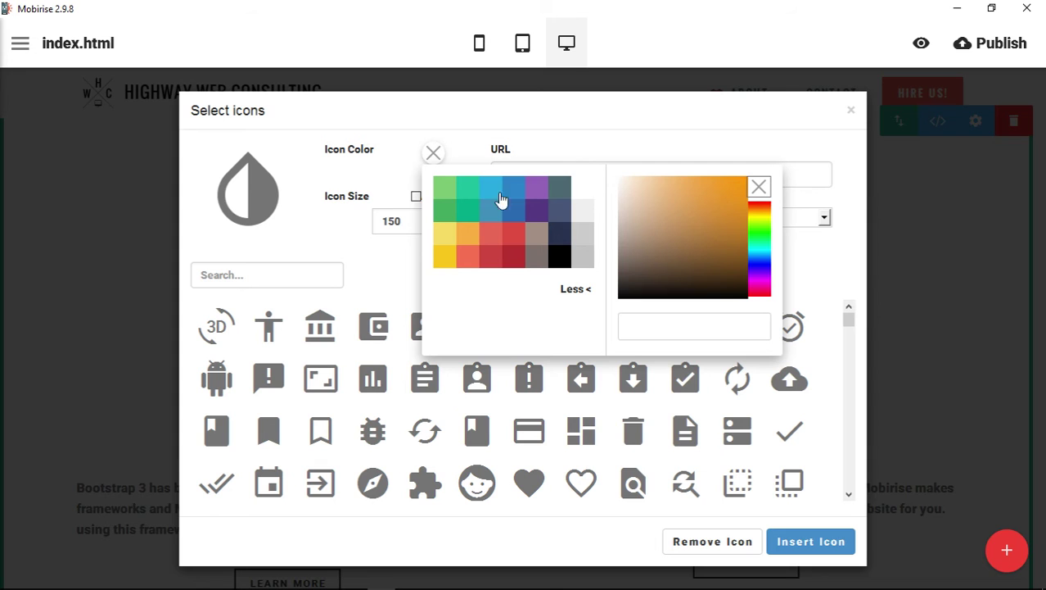
click(414, 198)
click(416, 197)
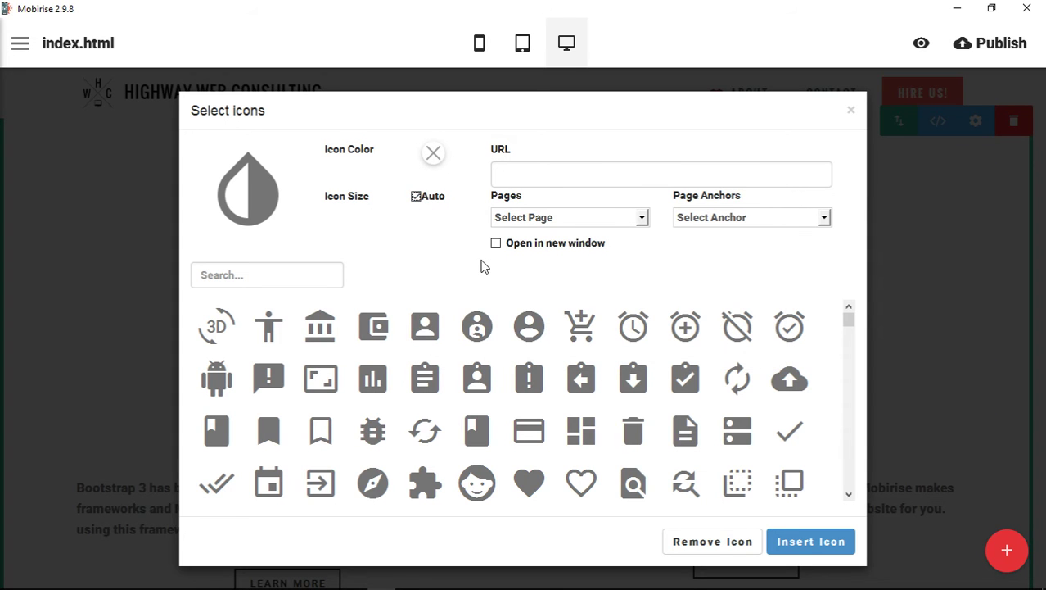
- Choose the credit-card icon and check the page and anchor link lists without choosing any
scroll(519, 405, down, 3)
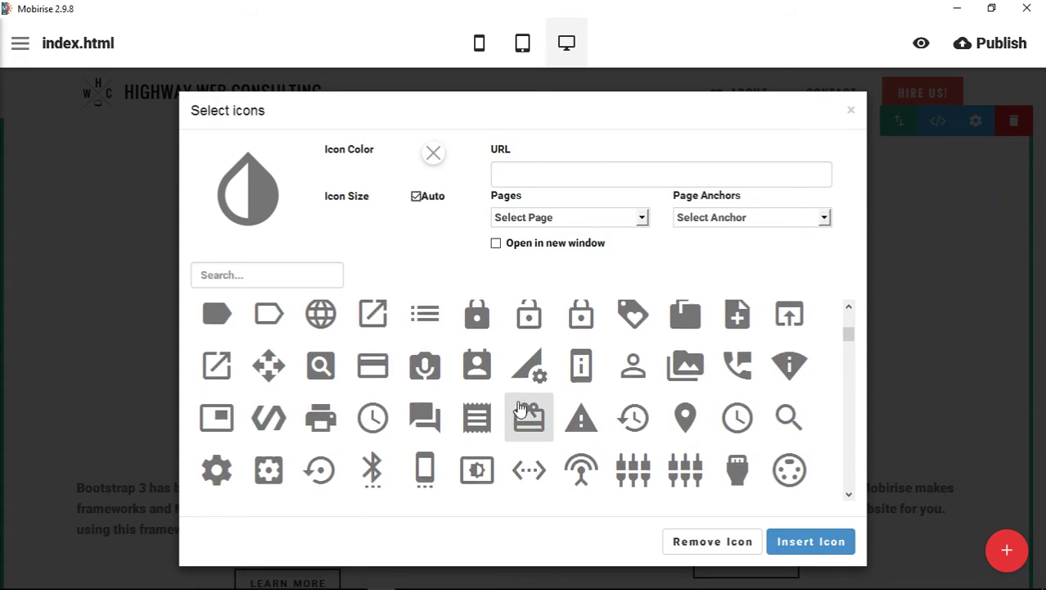
scroll(529, 381, up, 2)
click(529, 311)
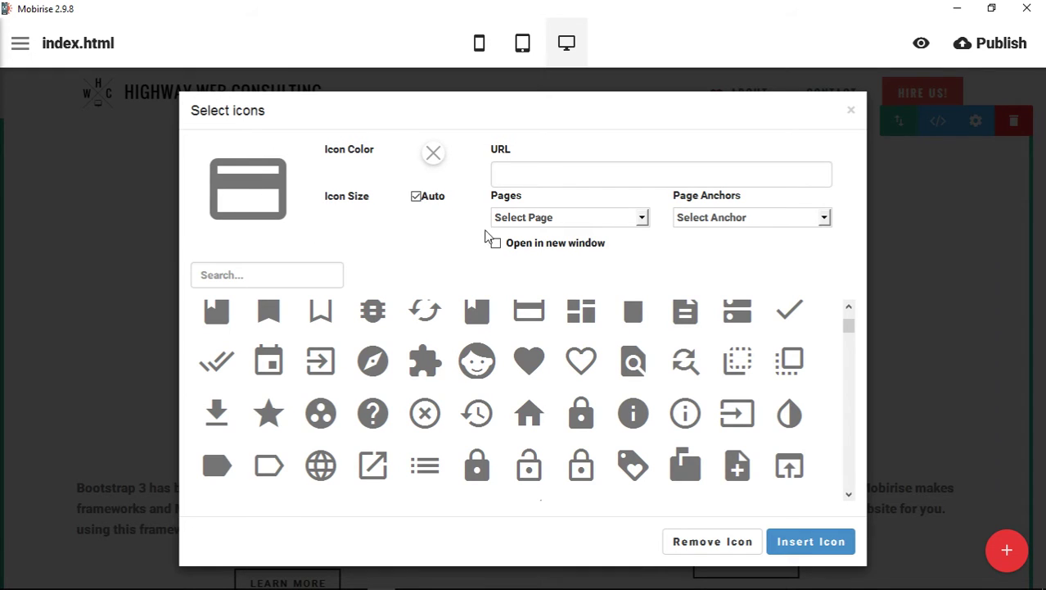
click(520, 176)
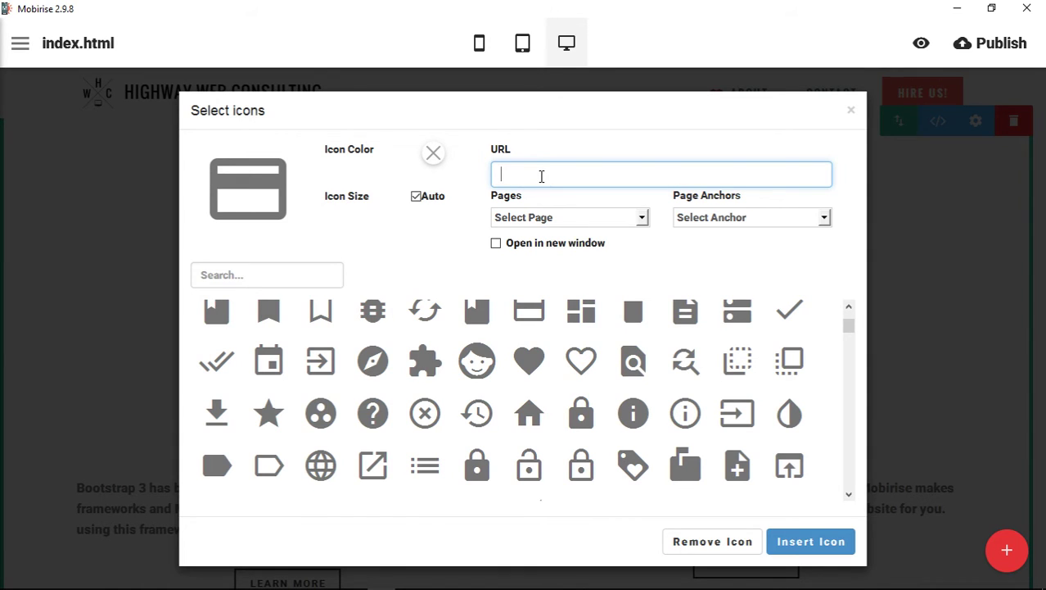
click(606, 219)
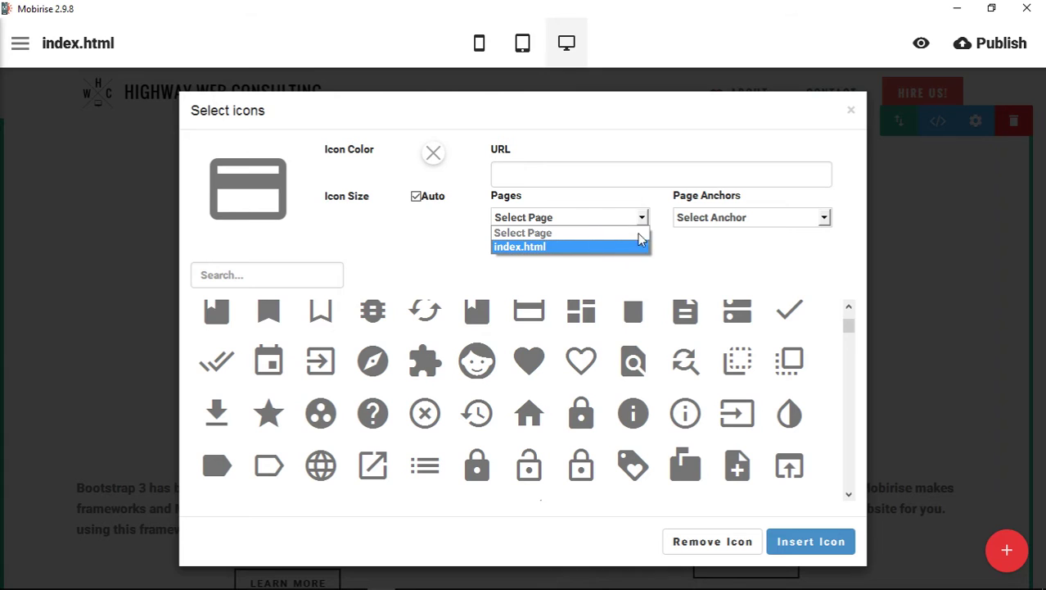
click(752, 222)
click(752, 220)
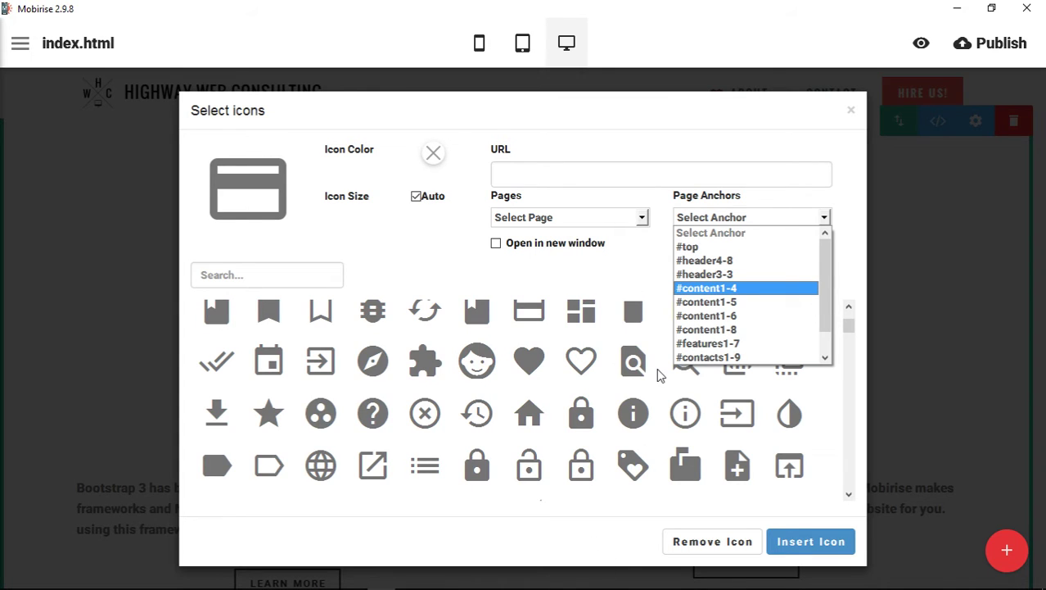
click(653, 267)
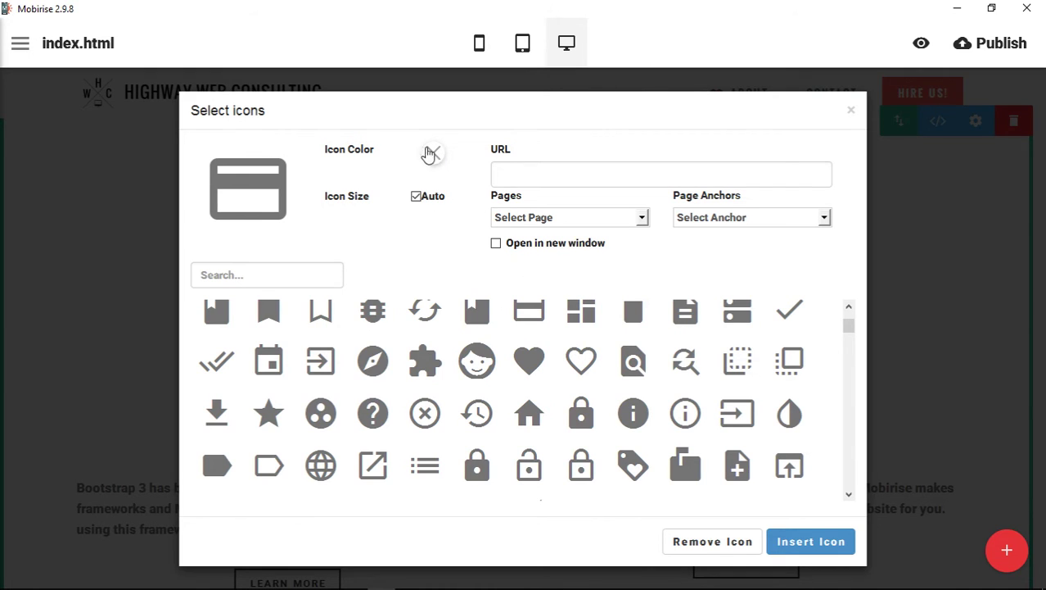
- Colour the credit-card icon green #41a85f and insert it into the Bootstrap 3 section
click(434, 156)
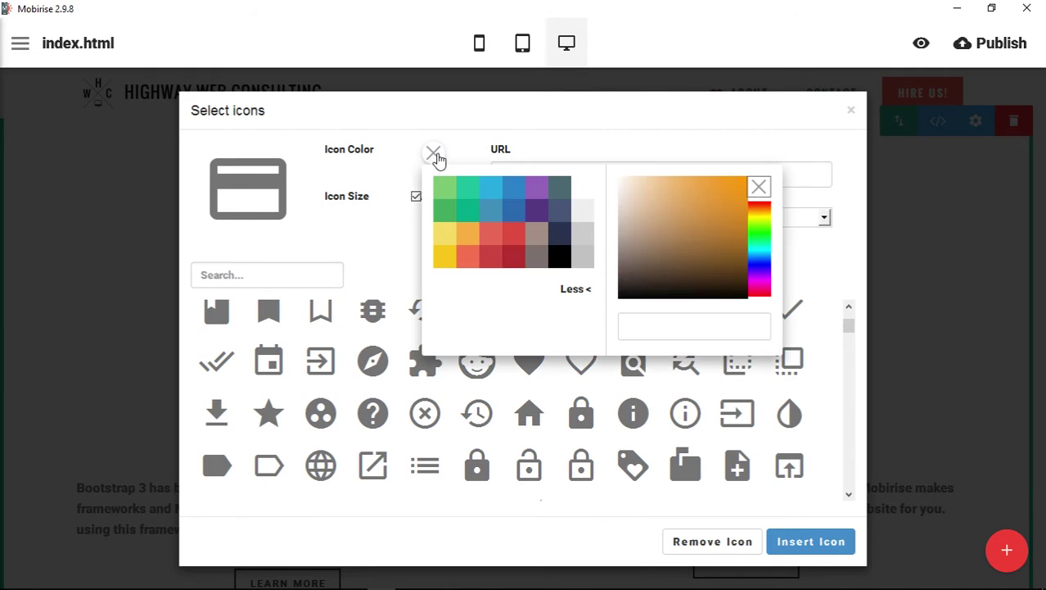
click(540, 215)
click(445, 211)
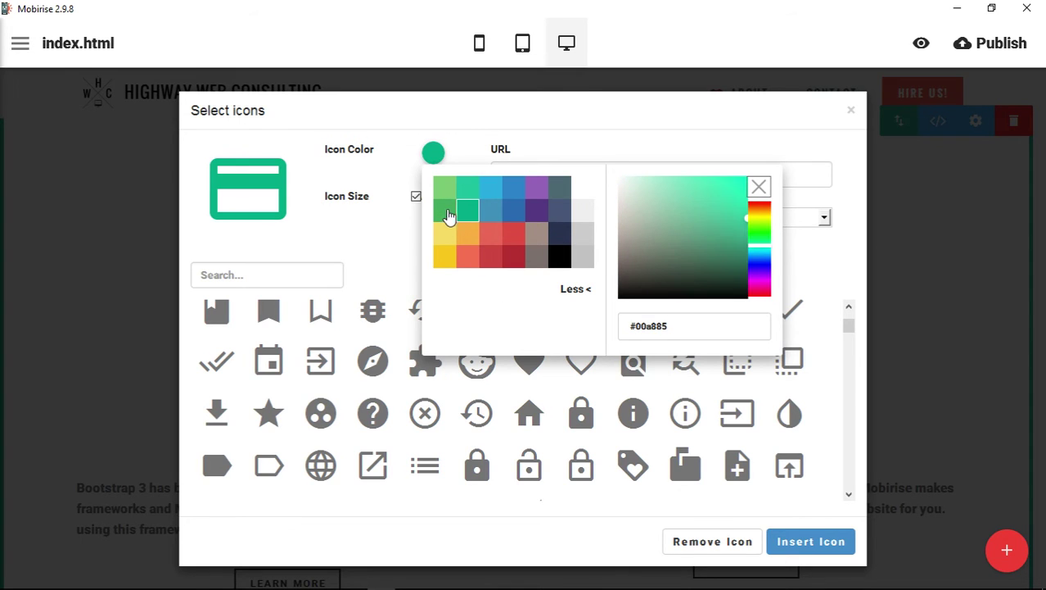
click(642, 117)
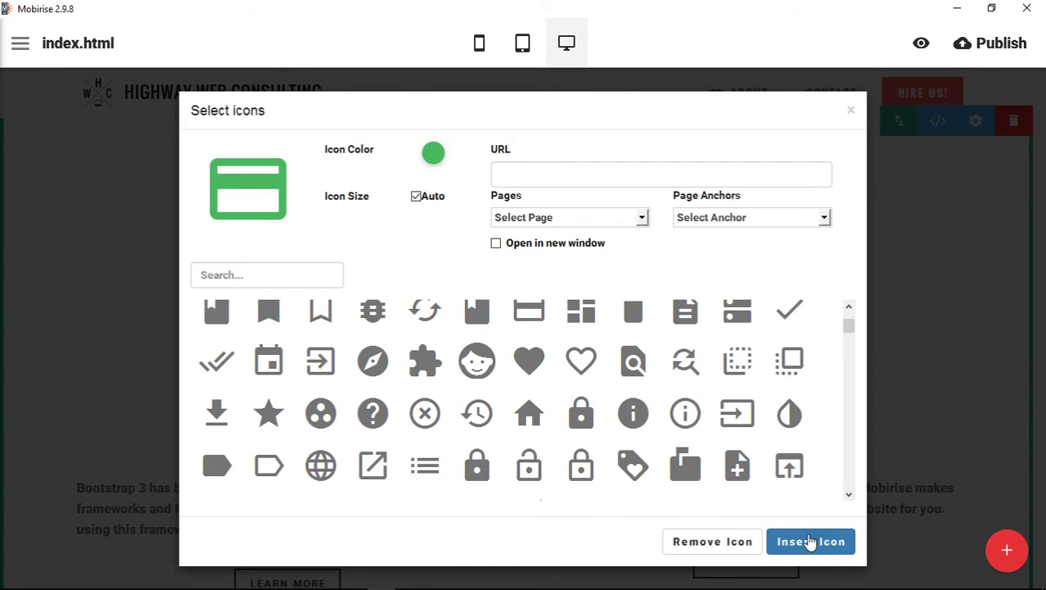
click(811, 541)
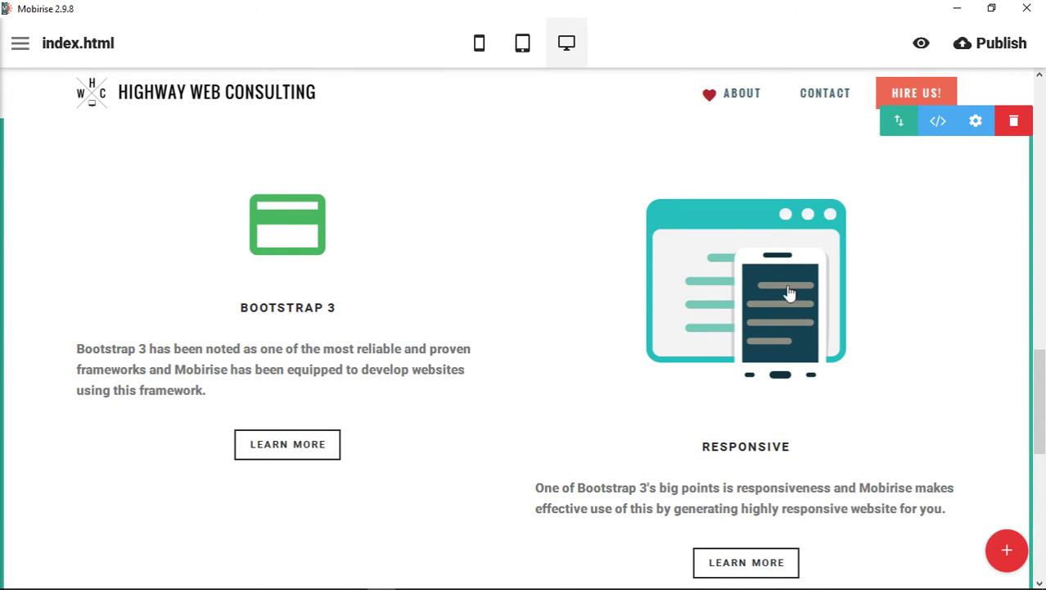
scroll(561, 320, up, 2)
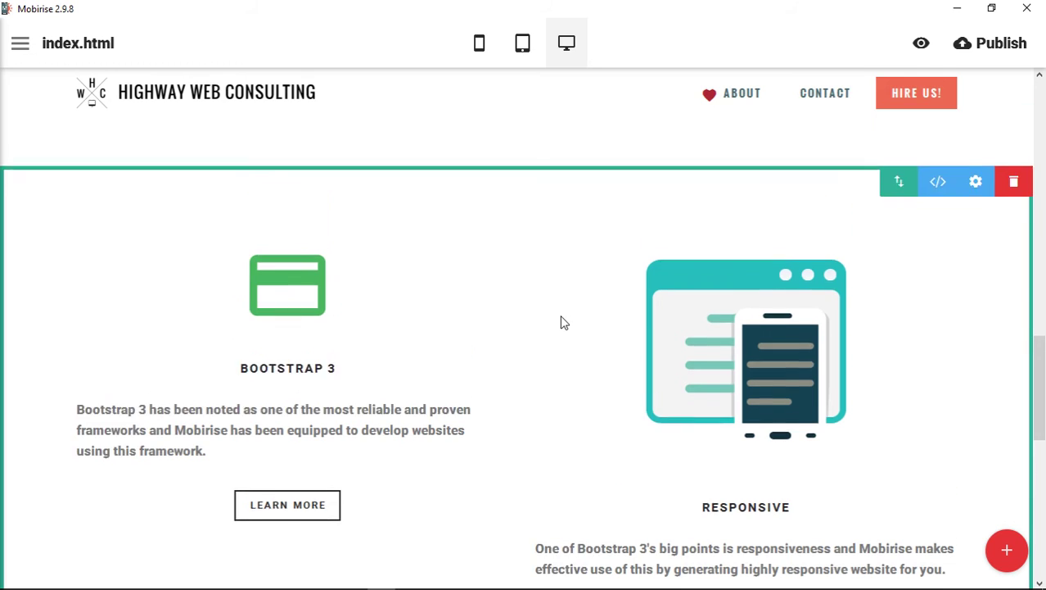
scroll(567, 318, down, 5)
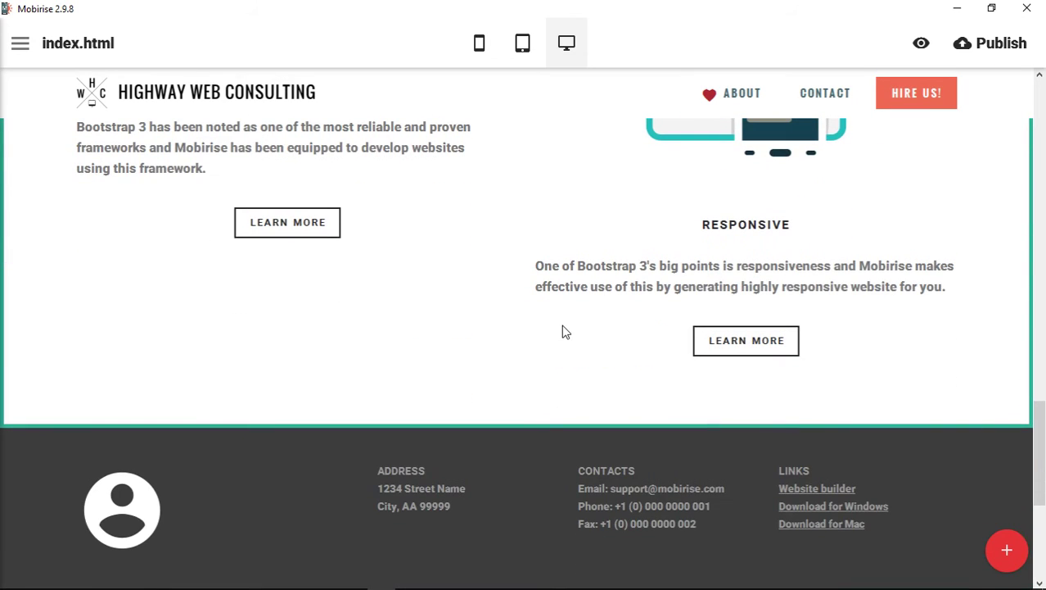
scroll(573, 326, down, 3)
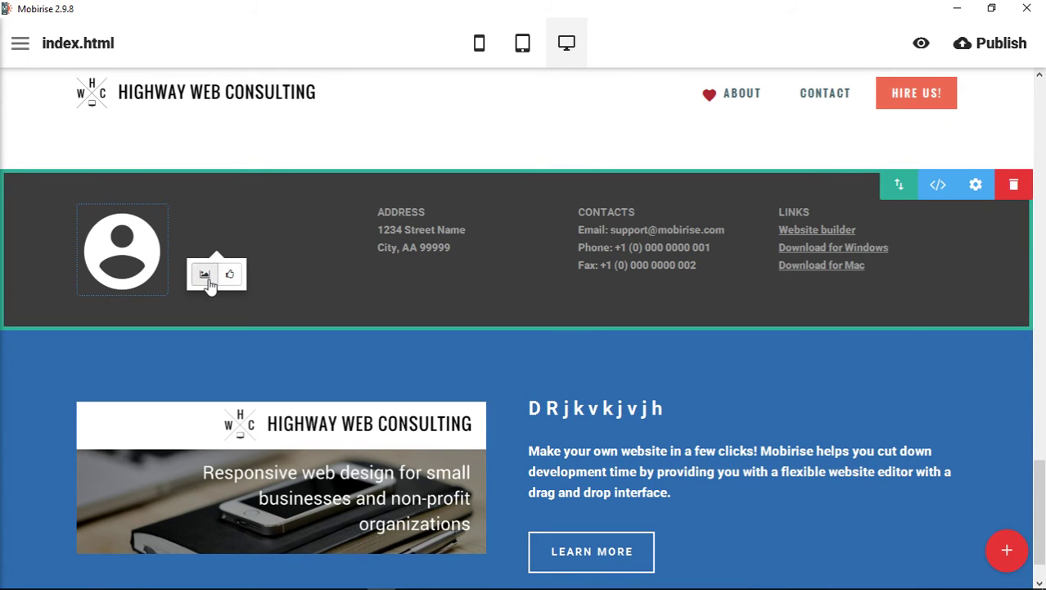
click(208, 276)
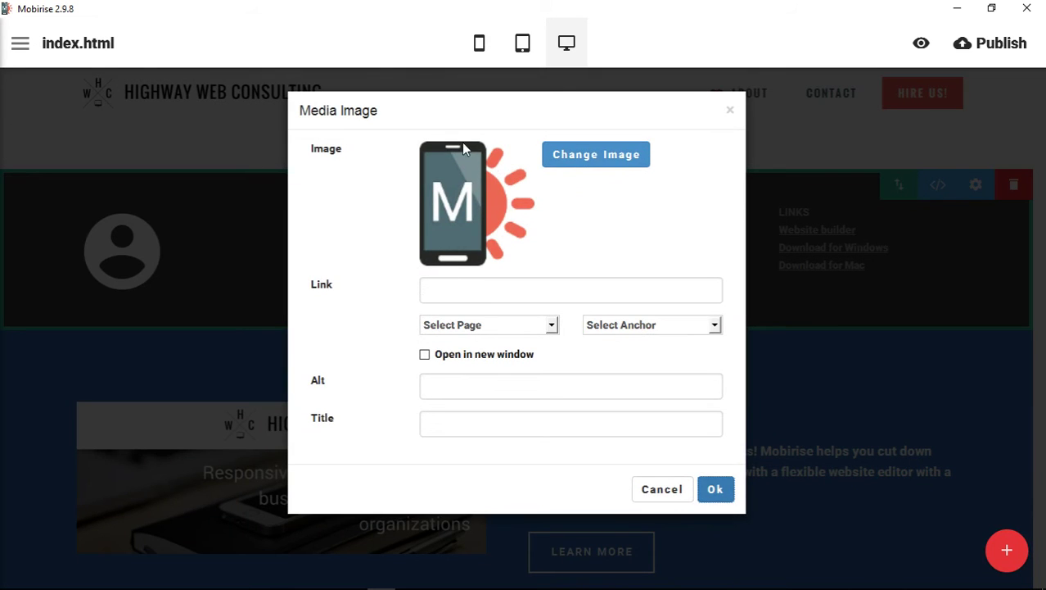
click(645, 493)
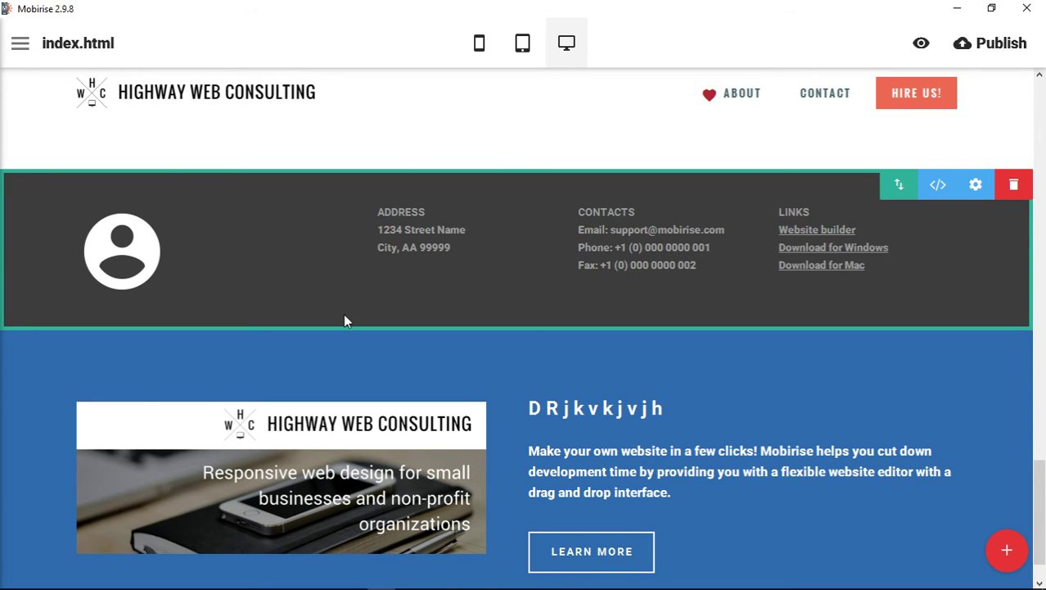
- Swap the HIGHWAY WEB CONSULTING brand logo at the page top for the red user icon
scroll(344, 321, up, 3)
scroll(341, 322, down, 3)
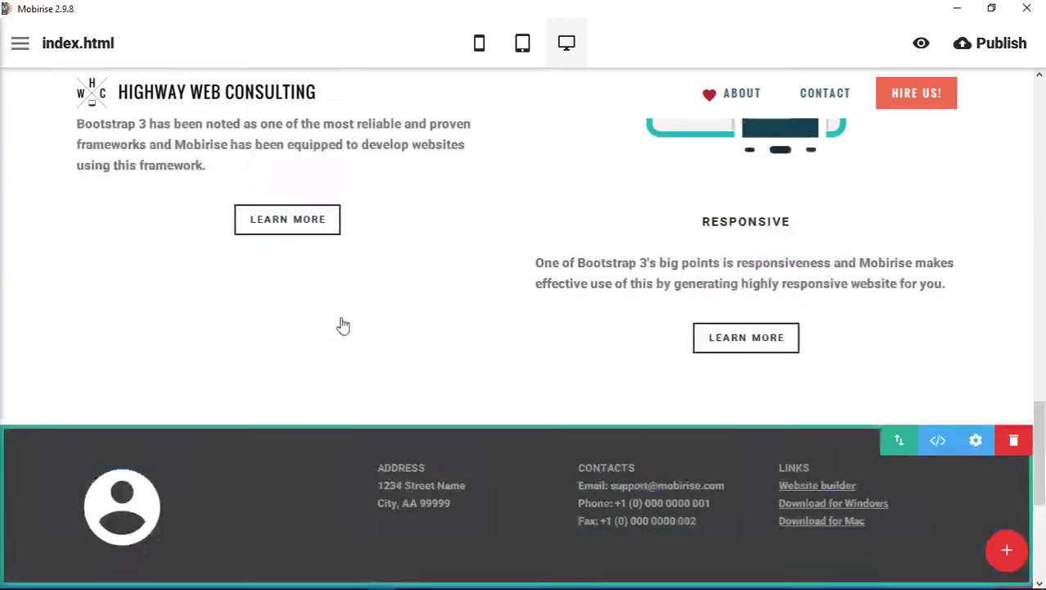
scroll(340, 324, up, 5)
scroll(341, 324, up, 10)
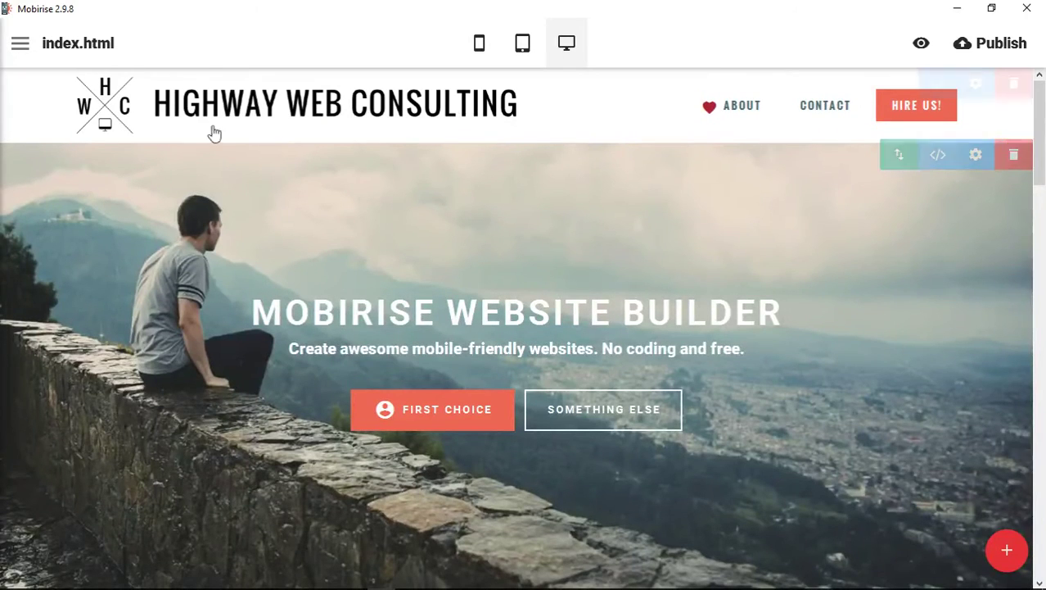
click(212, 117)
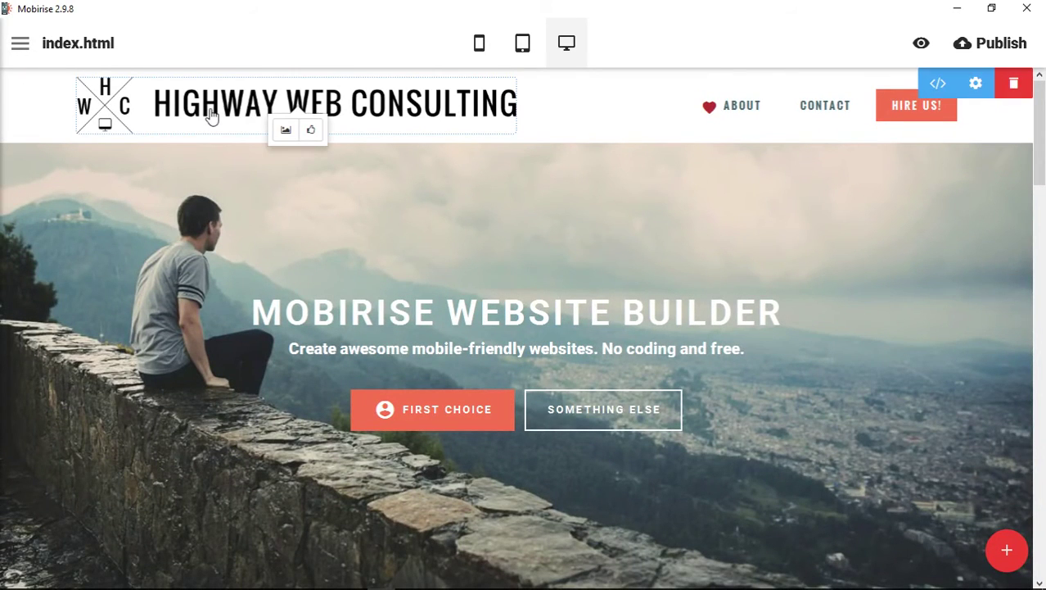
click(313, 132)
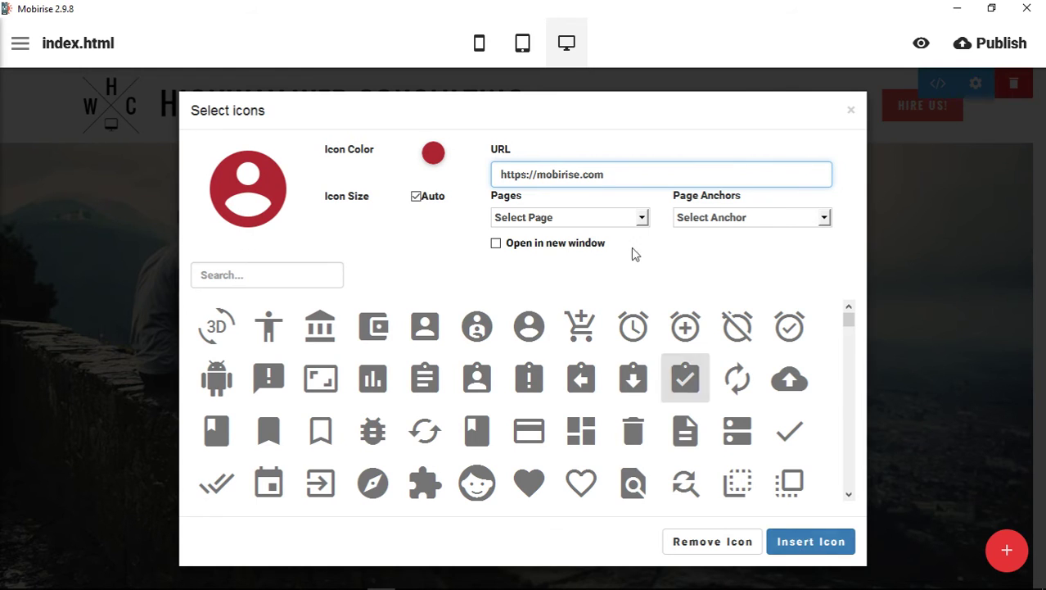
drag(614, 173, 453, 173)
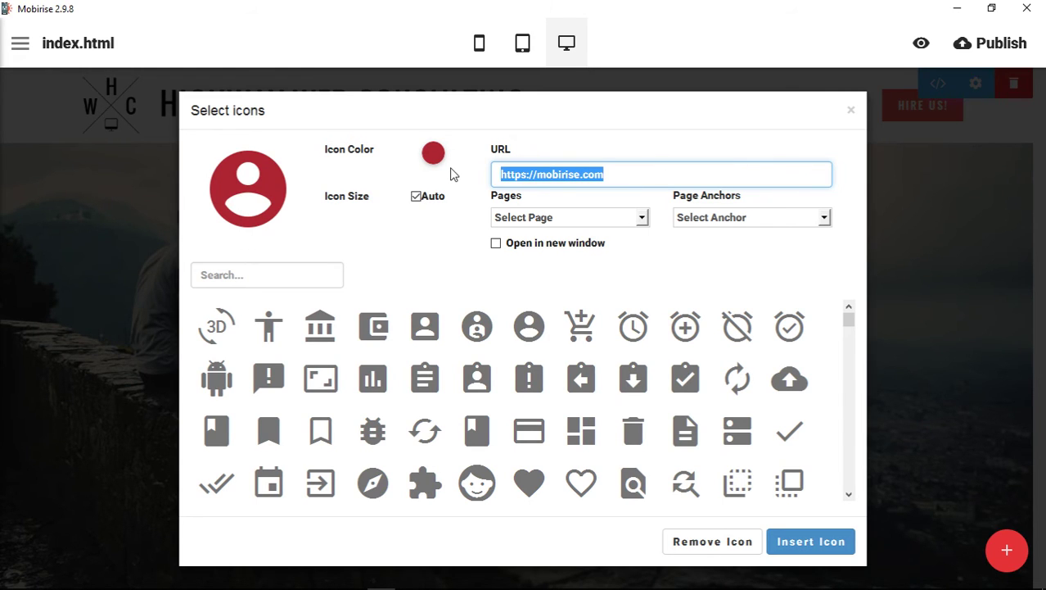
click(798, 542)
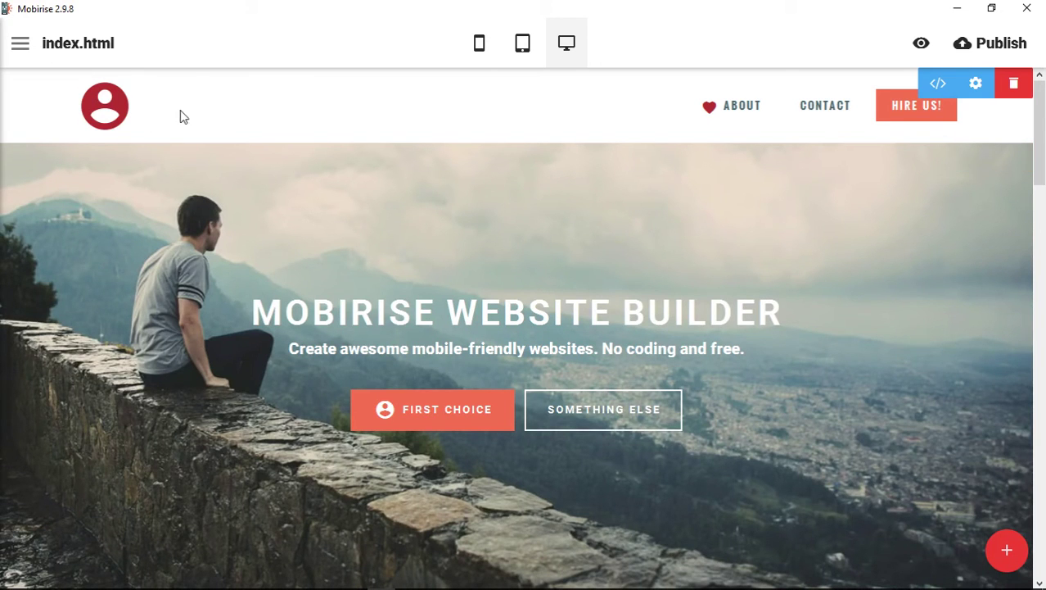
- Turn on Show Brand Name in the header's Block Parameters so COMPANY NAME appears
click(980, 86)
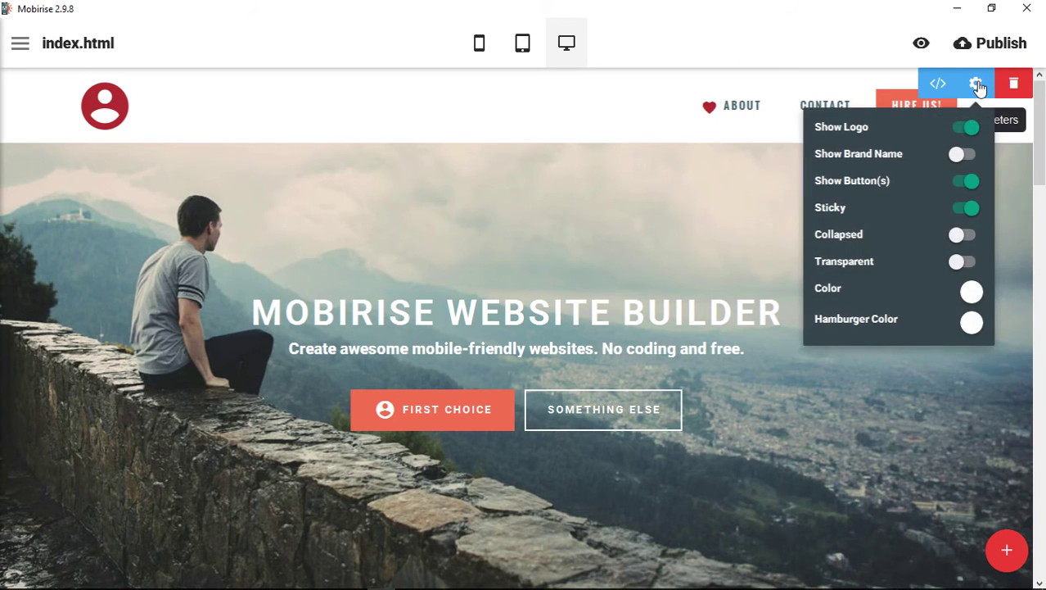
click(958, 156)
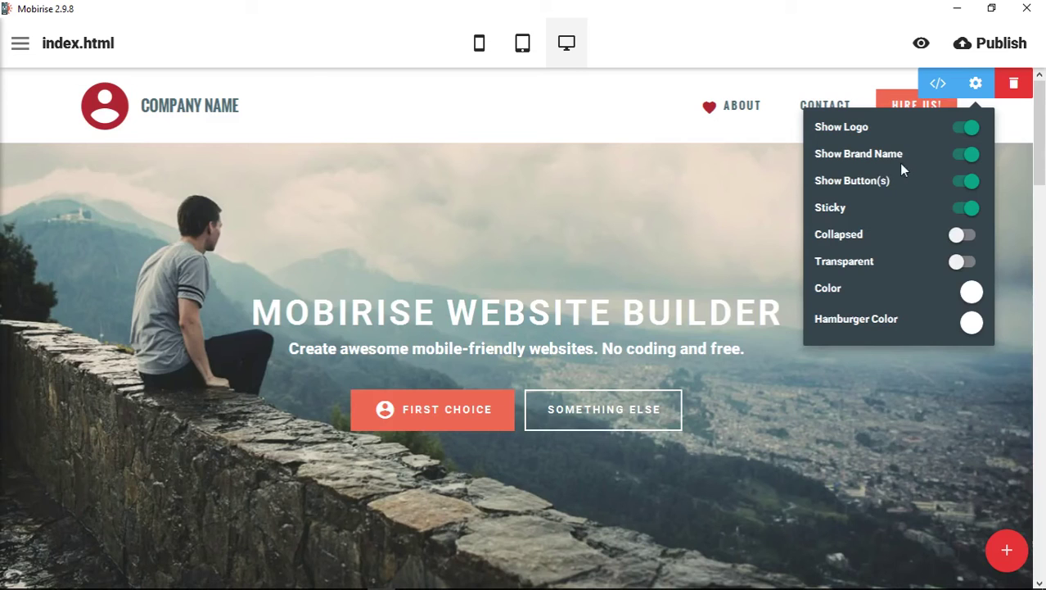
click(305, 36)
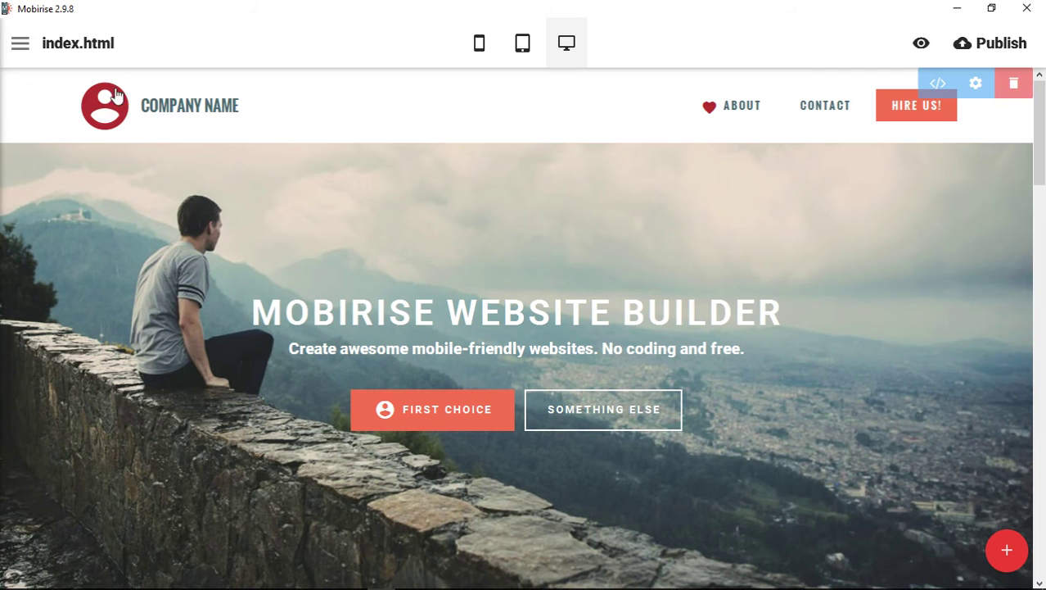
- Turn off Auto size and set the header logo icon size to 40
mouse_move(115, 117)
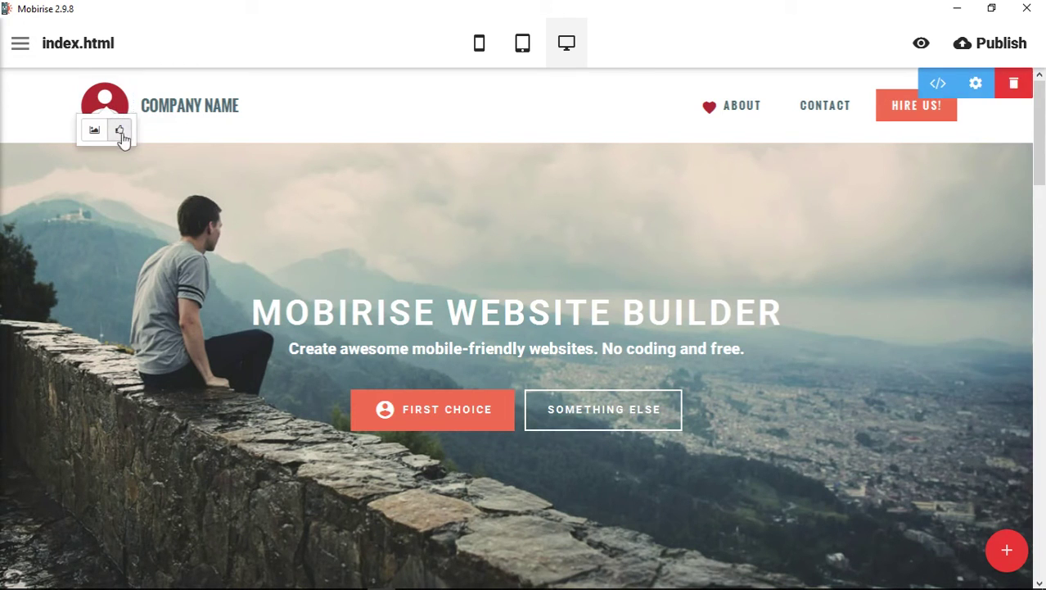
click(123, 134)
click(415, 196)
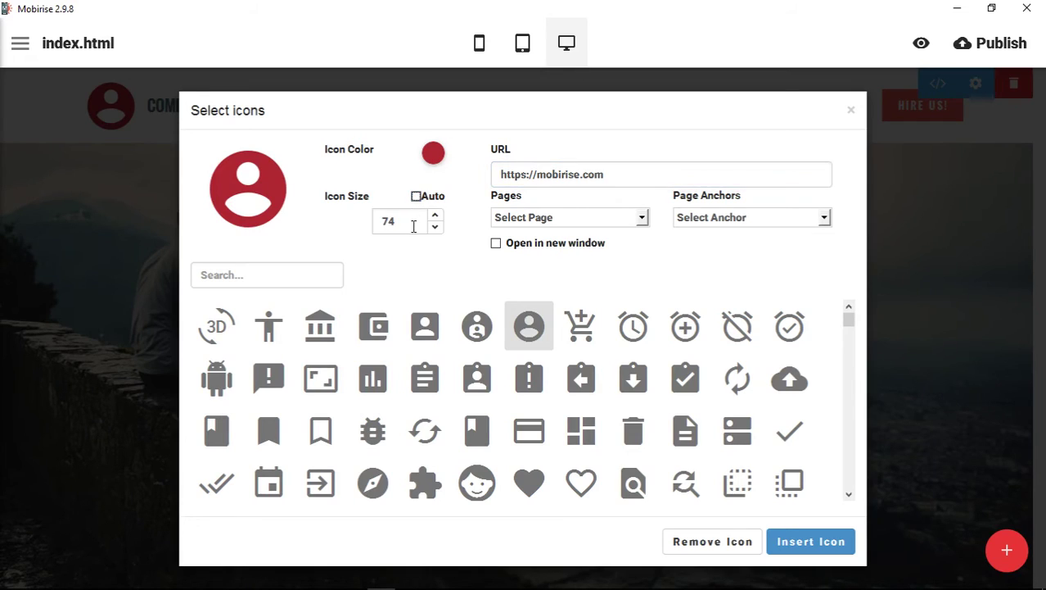
drag(407, 227, 351, 229)
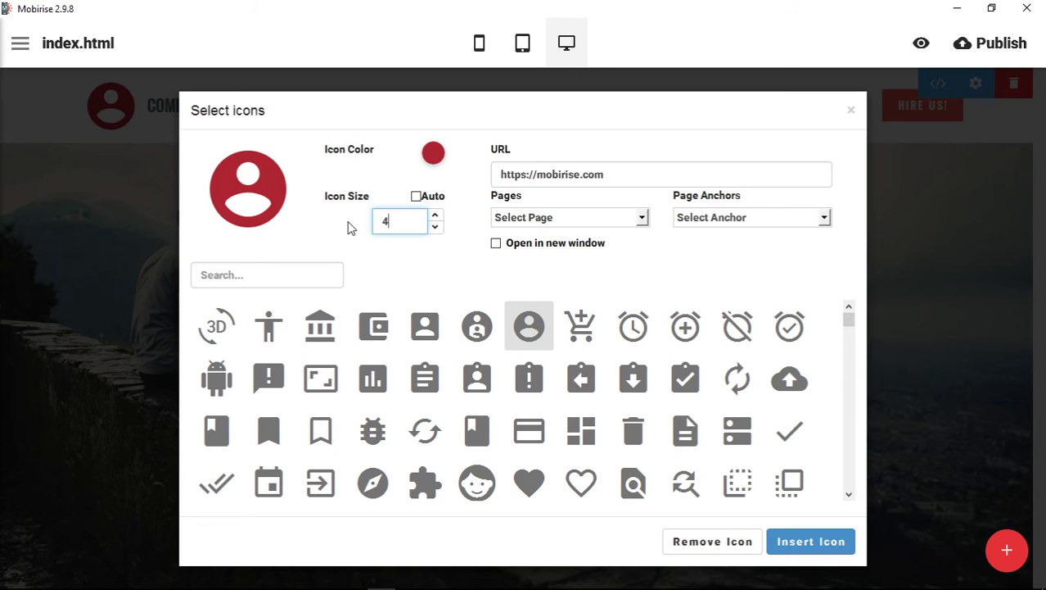
text(40)
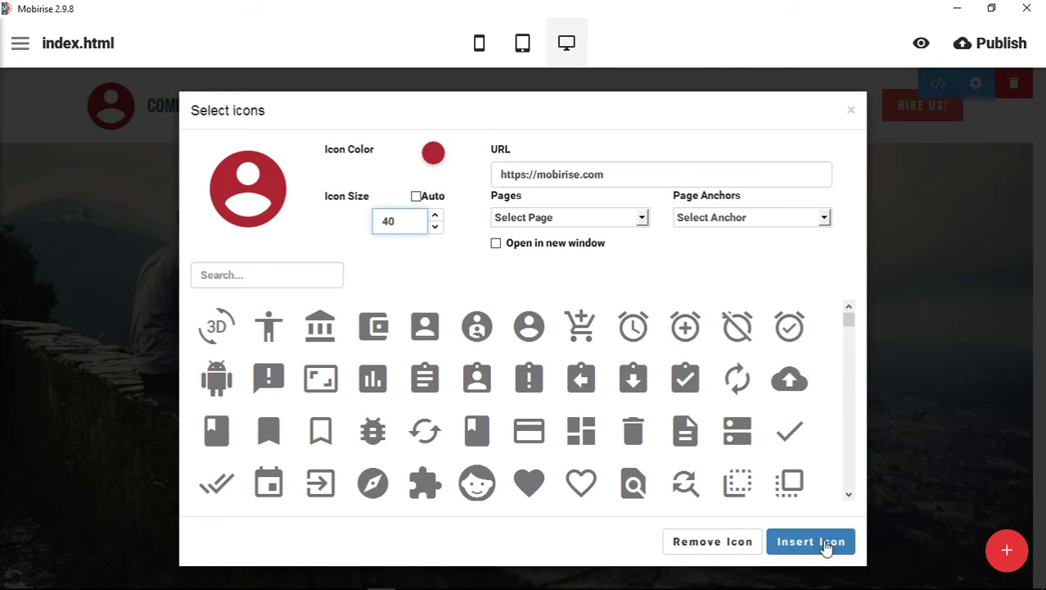
click(823, 542)
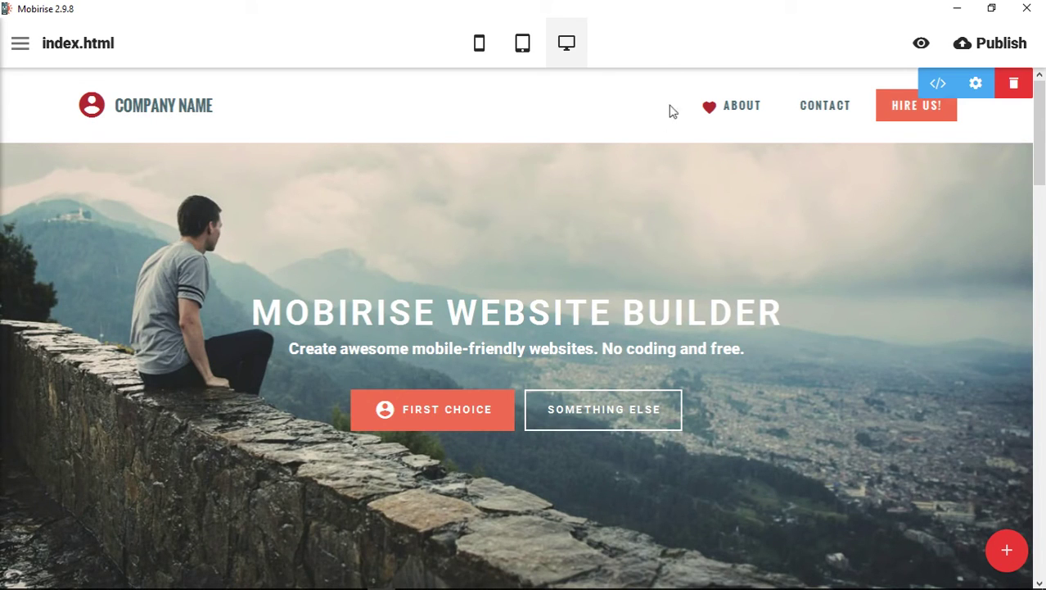
- Clear the logo icon's colour so it has no colour set
click(88, 108)
click(106, 130)
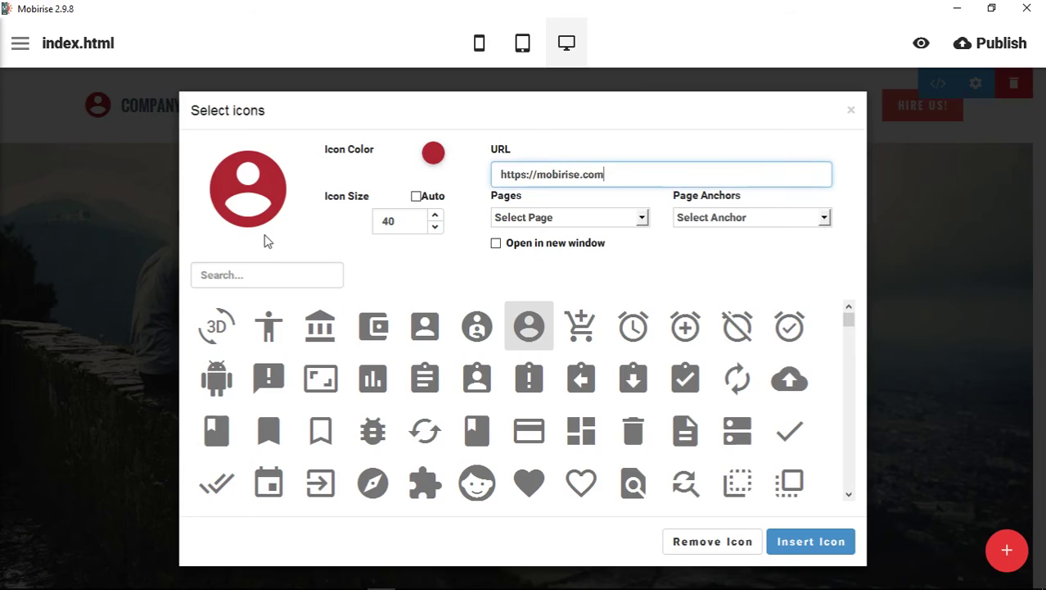
click(436, 159)
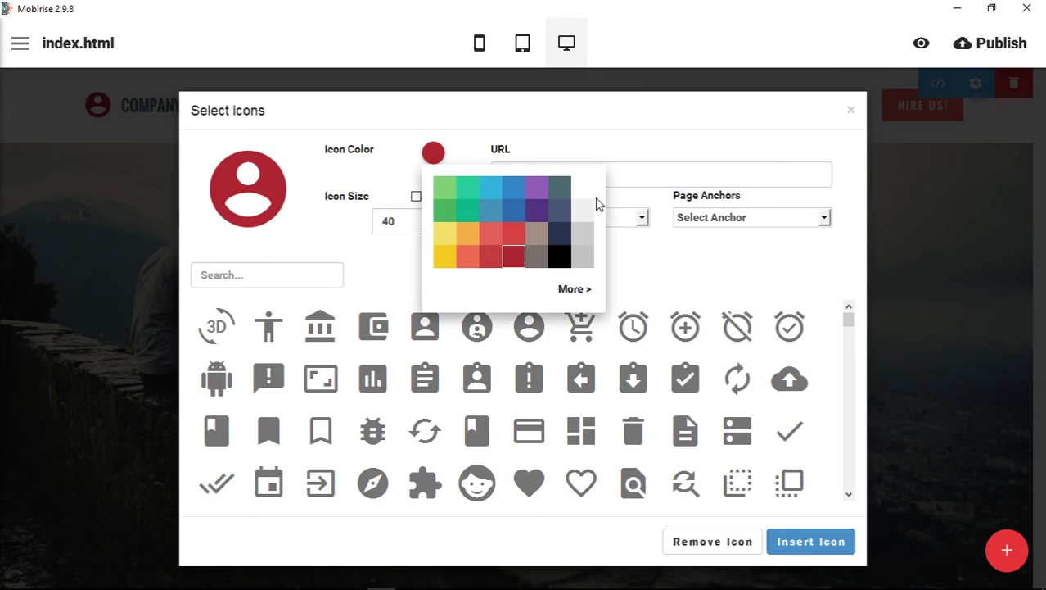
click(577, 289)
click(759, 188)
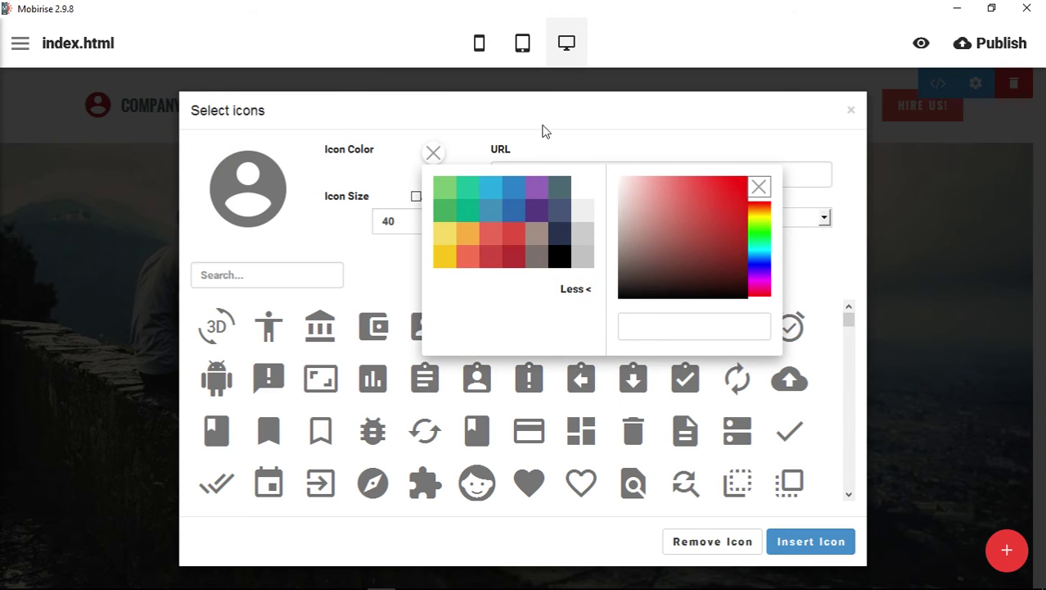
click(536, 127)
click(811, 541)
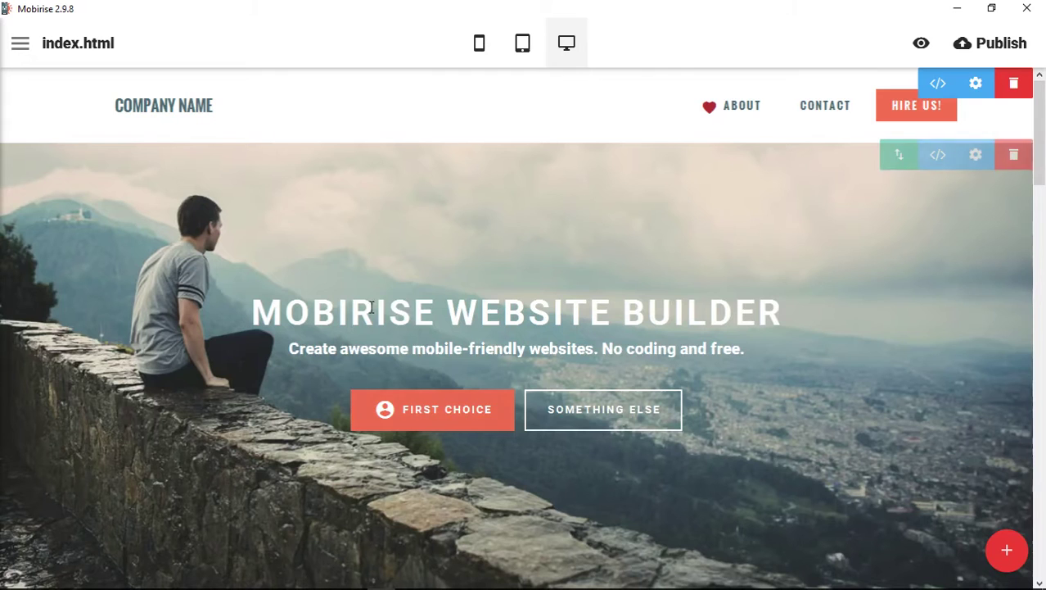
- Give the logo icon the blue palette colour beside COMPANY NAME
click(91, 108)
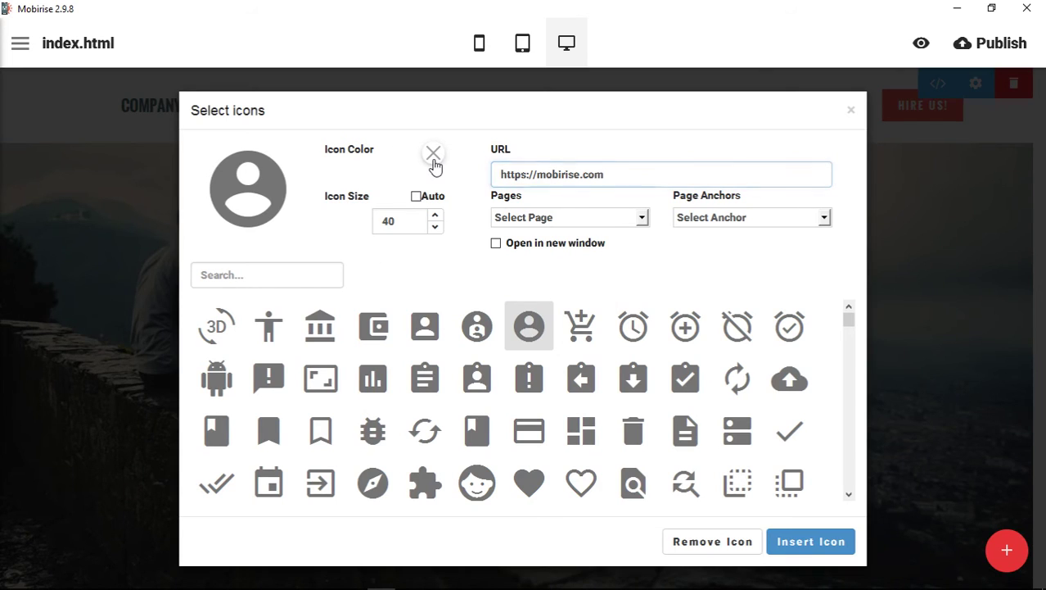
click(433, 161)
click(513, 212)
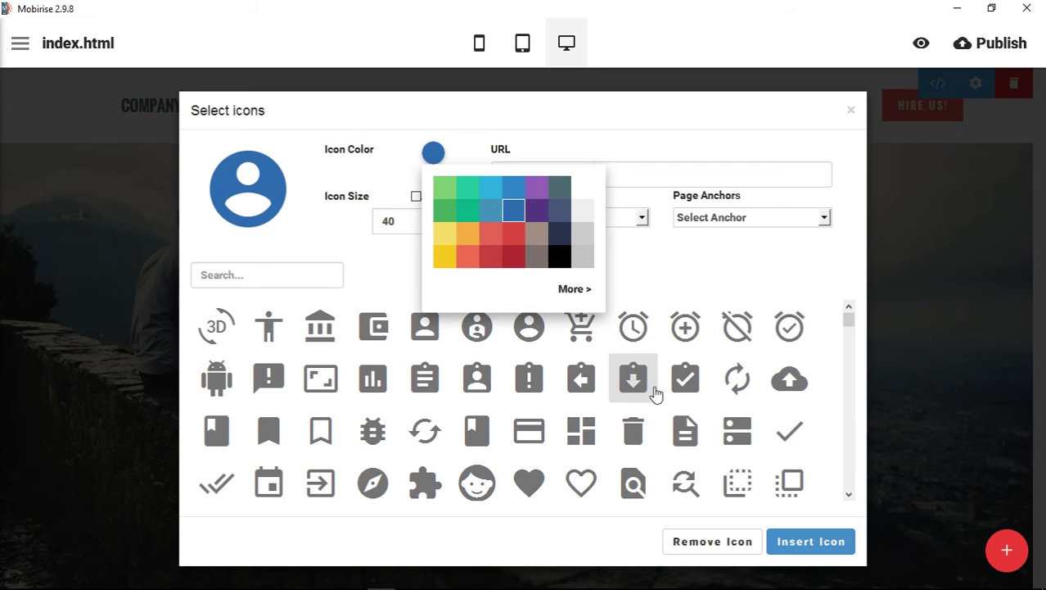
click(801, 542)
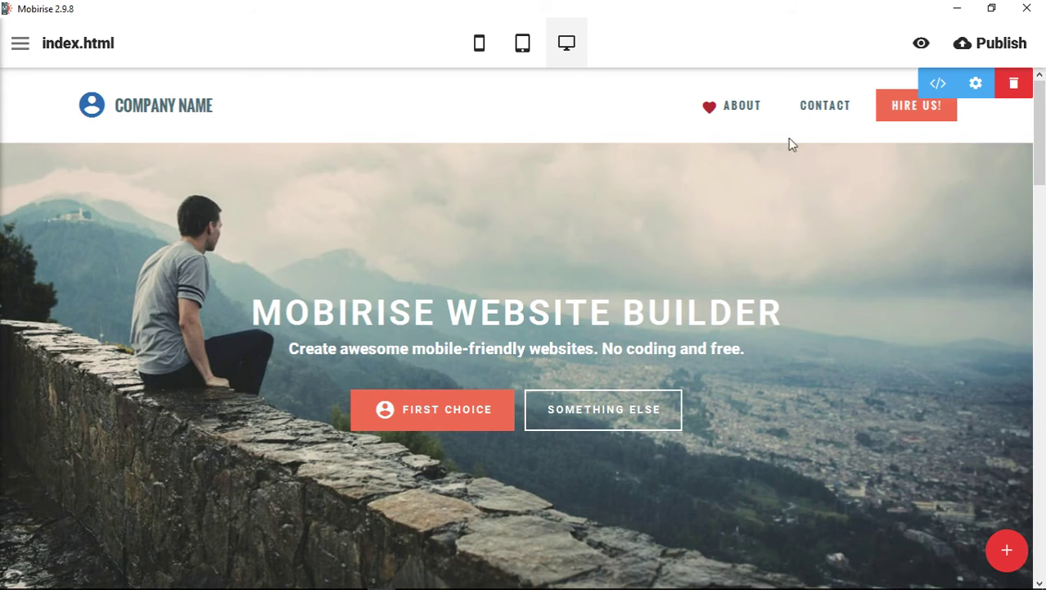
- Hide the COMPANY NAME brand text and restore the Highway Web Consulting logo image in the header
click(976, 84)
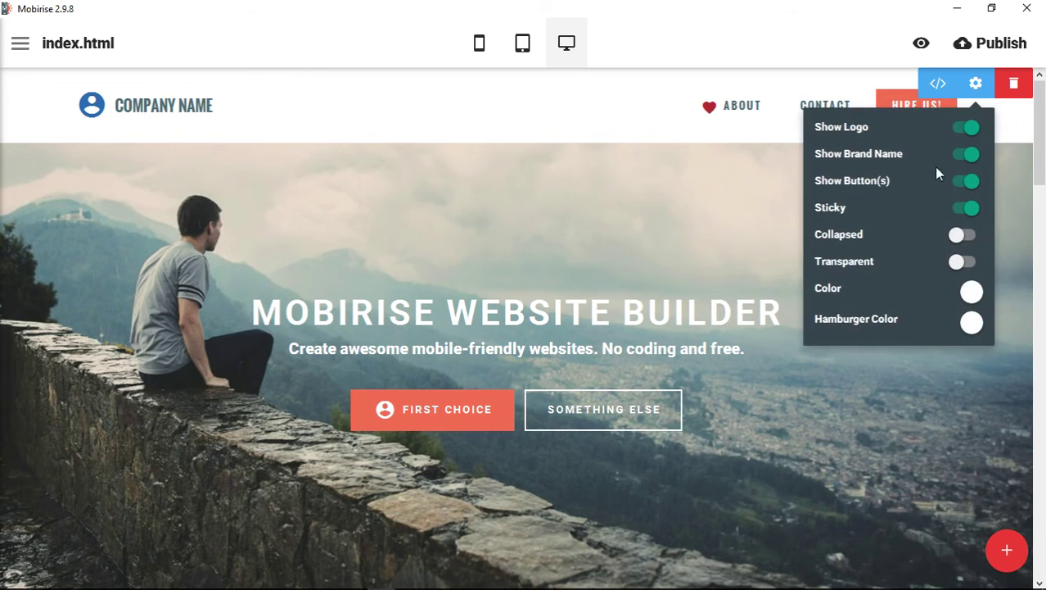
click(878, 161)
click(976, 84)
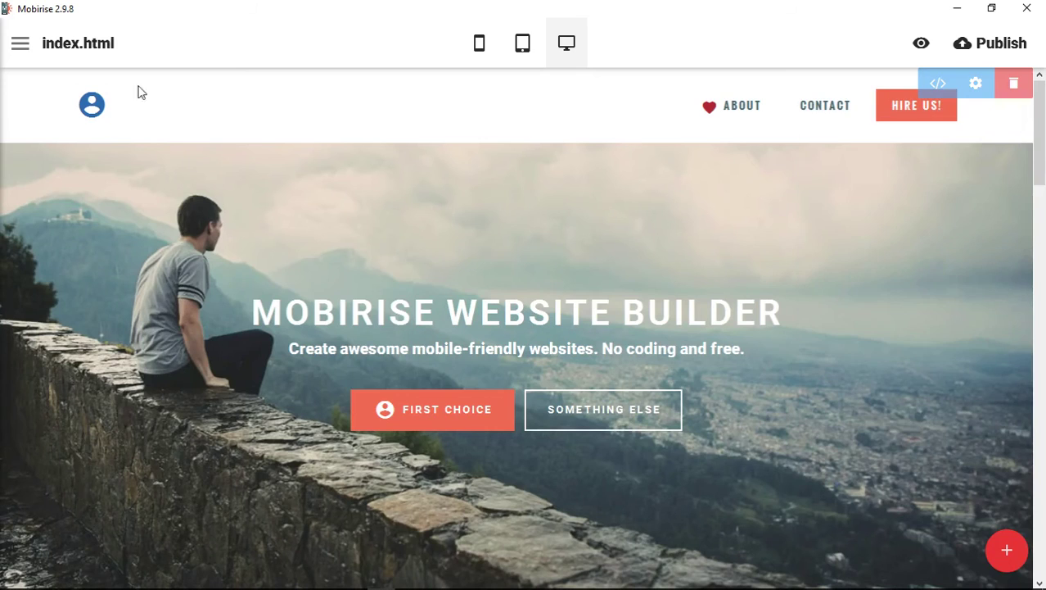
click(97, 113)
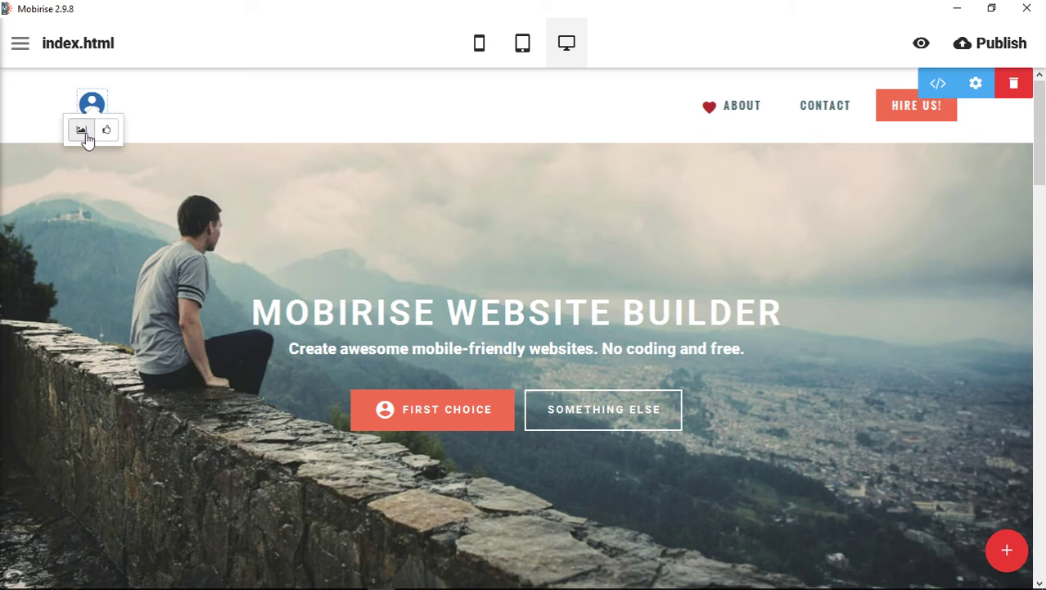
click(81, 131)
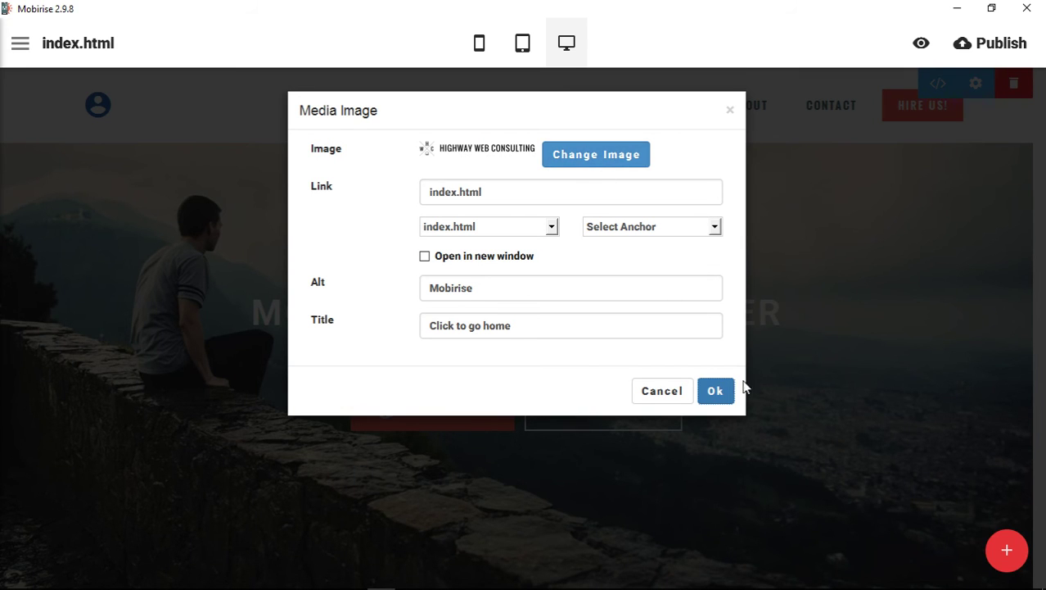
click(718, 392)
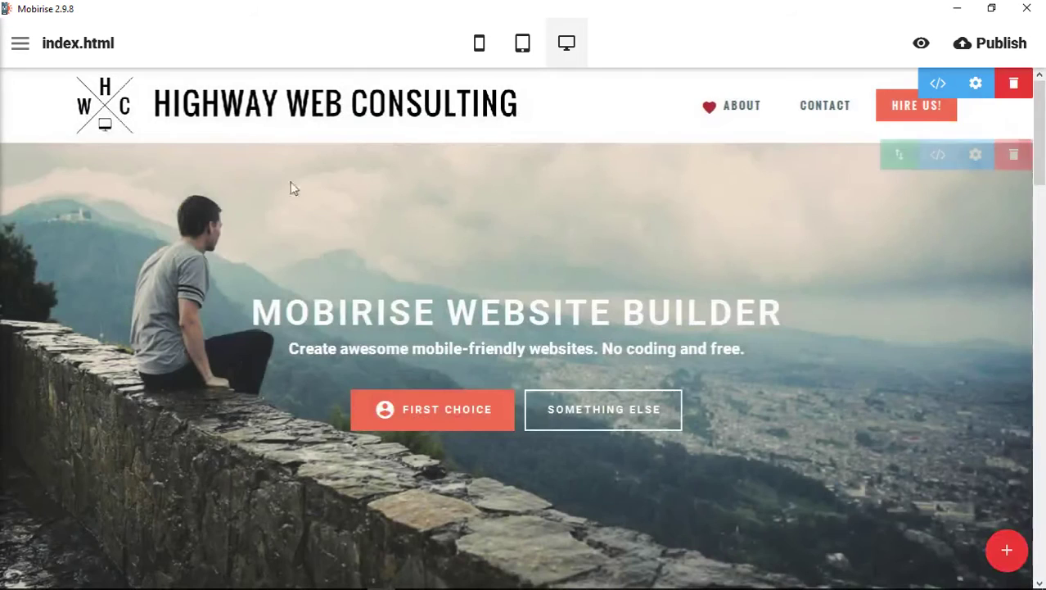
- Remove the heart icon from the ABOUT menu link
click(722, 108)
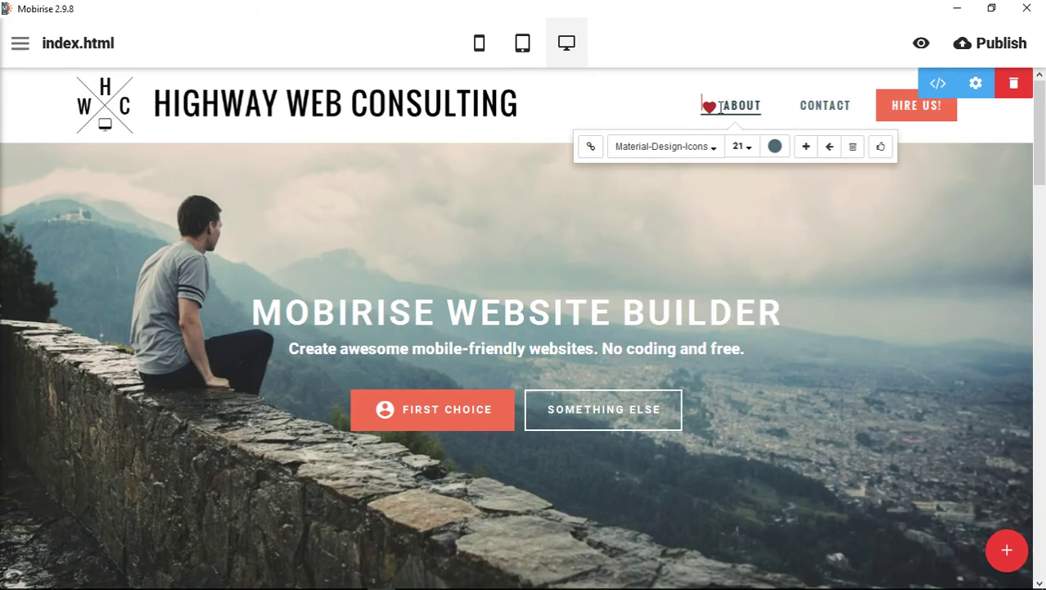
click(880, 147)
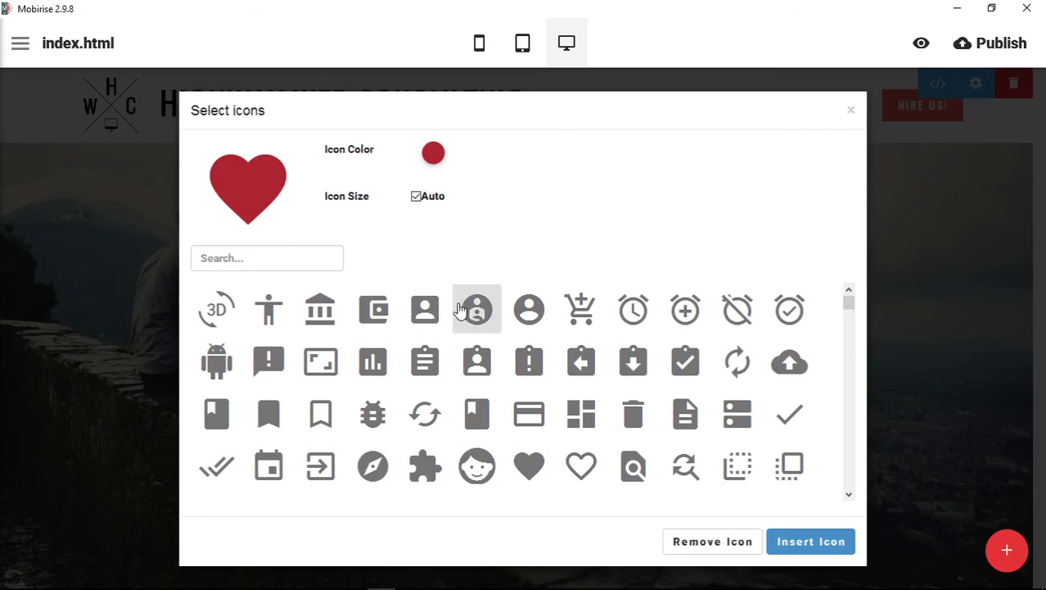
click(713, 541)
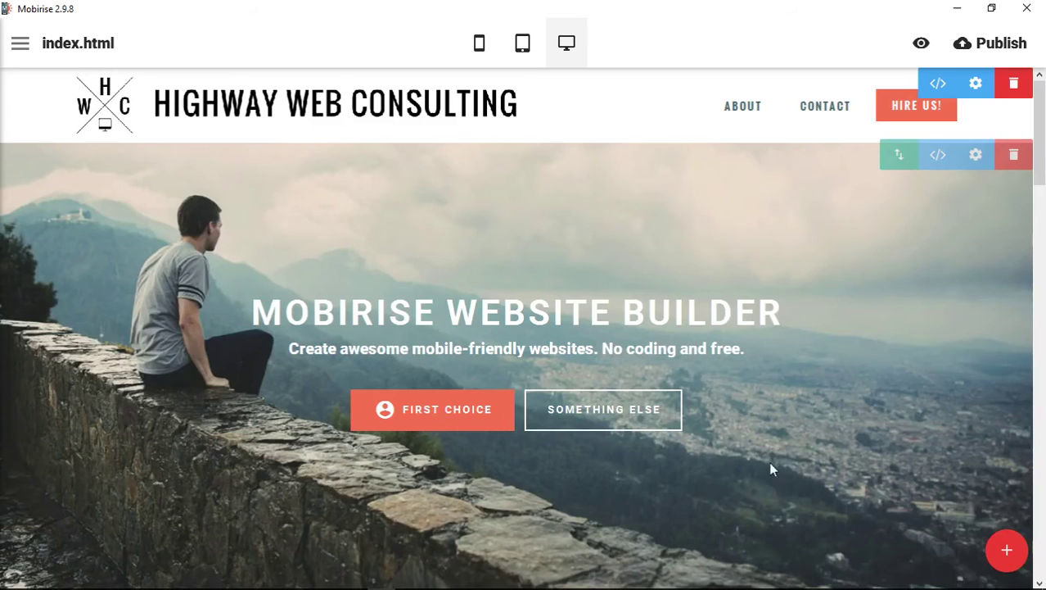
- Remove the icon from the First Choice button
scroll(818, 393, down, 1)
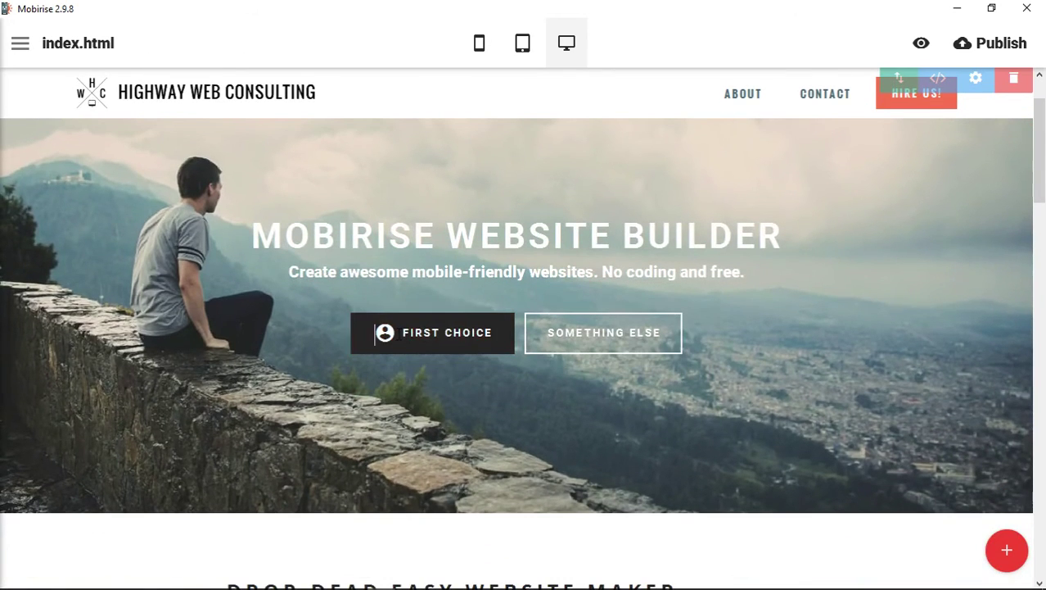
click(373, 348)
click(573, 289)
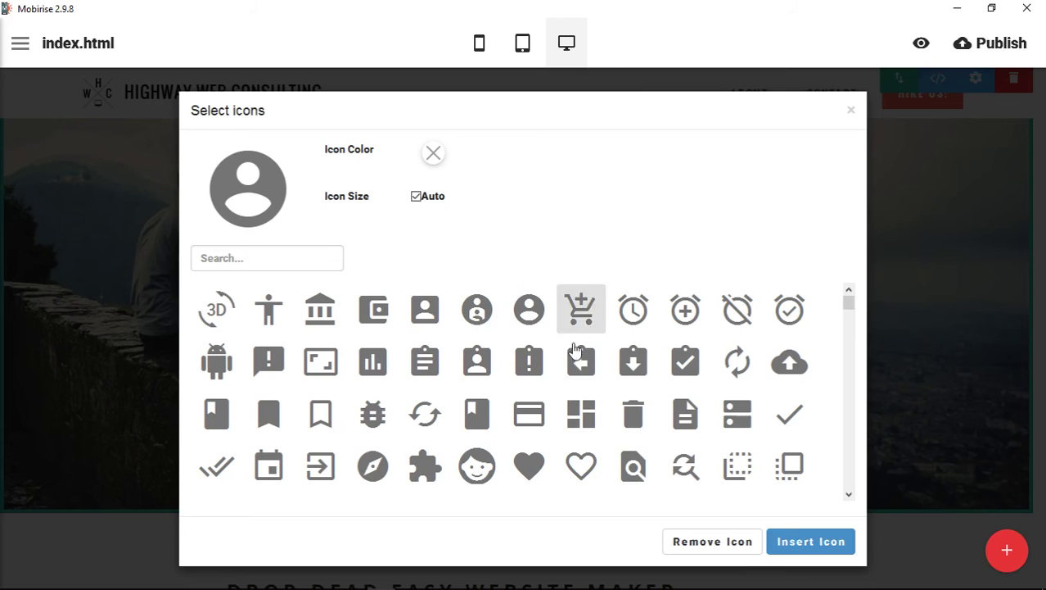
click(742, 541)
- Restore the Bootstrap logo as the Bootstrap 3 feature image
scroll(870, 366, down, 5)
scroll(873, 366, down, 10)
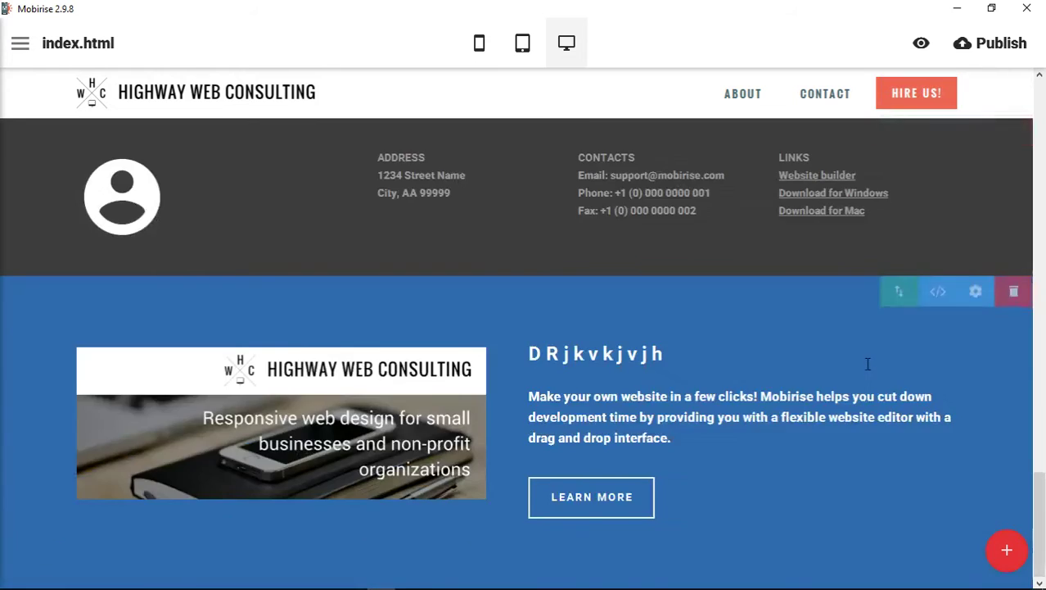
scroll(869, 362, up, 8)
click(296, 307)
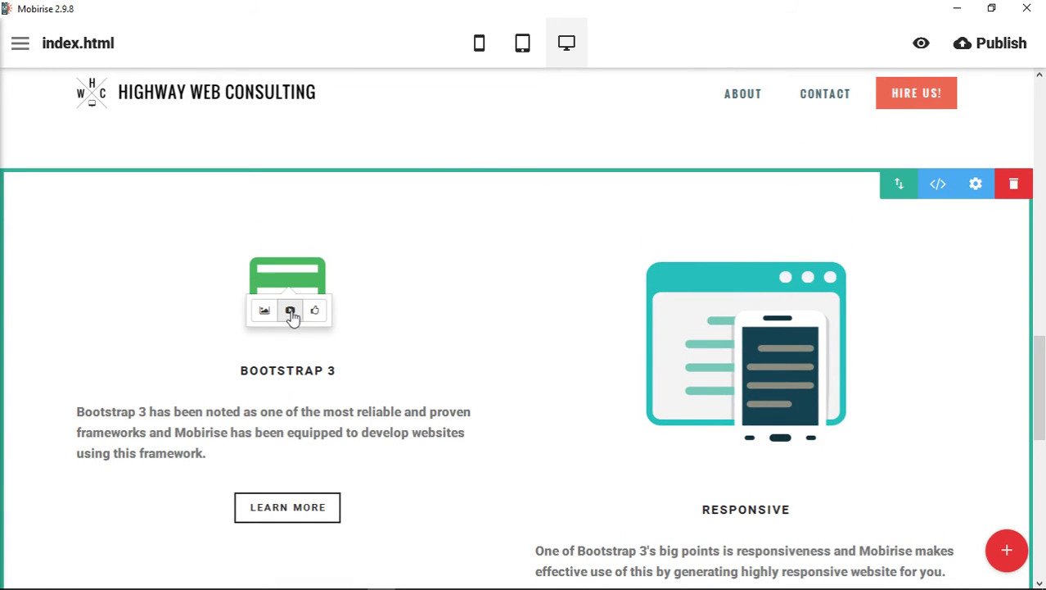
click(264, 311)
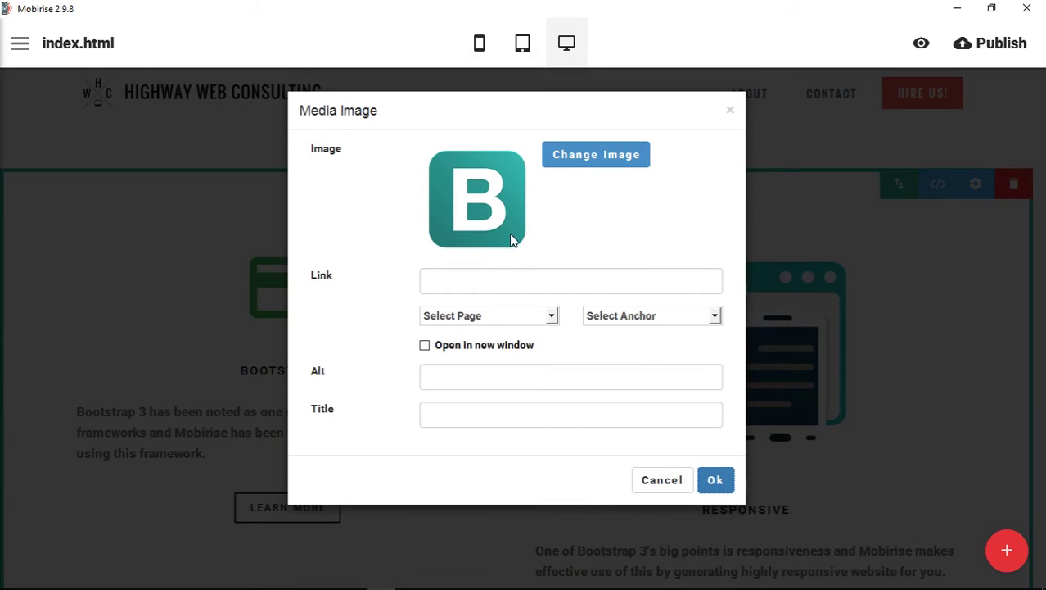
click(719, 482)
- Replace the footer's avatar with the Mobirise M phone logo image
scroll(621, 461, down, 8)
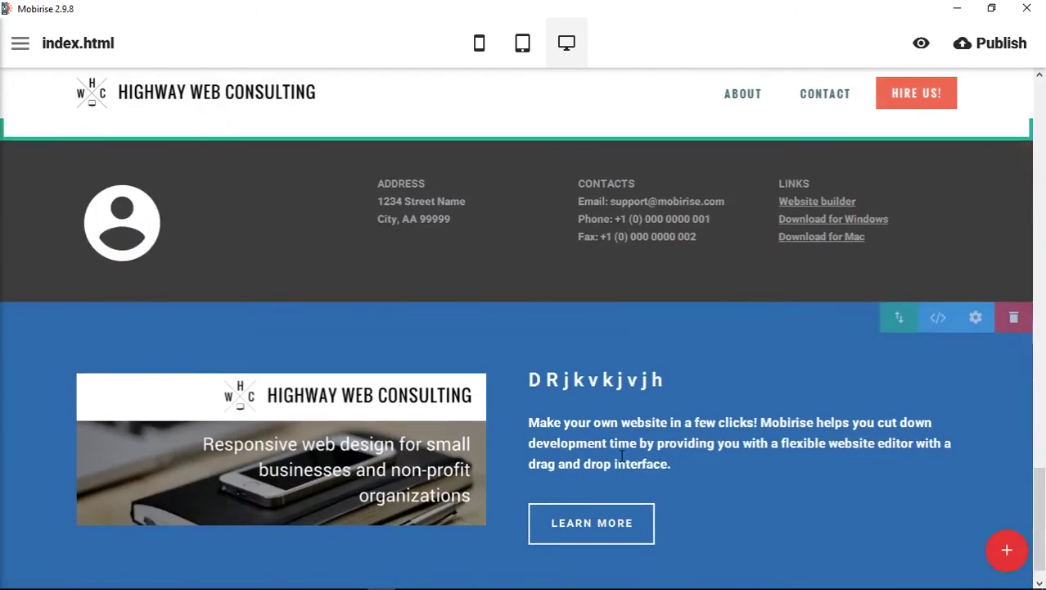
scroll(619, 461, up, 3)
mouse_move(135, 366)
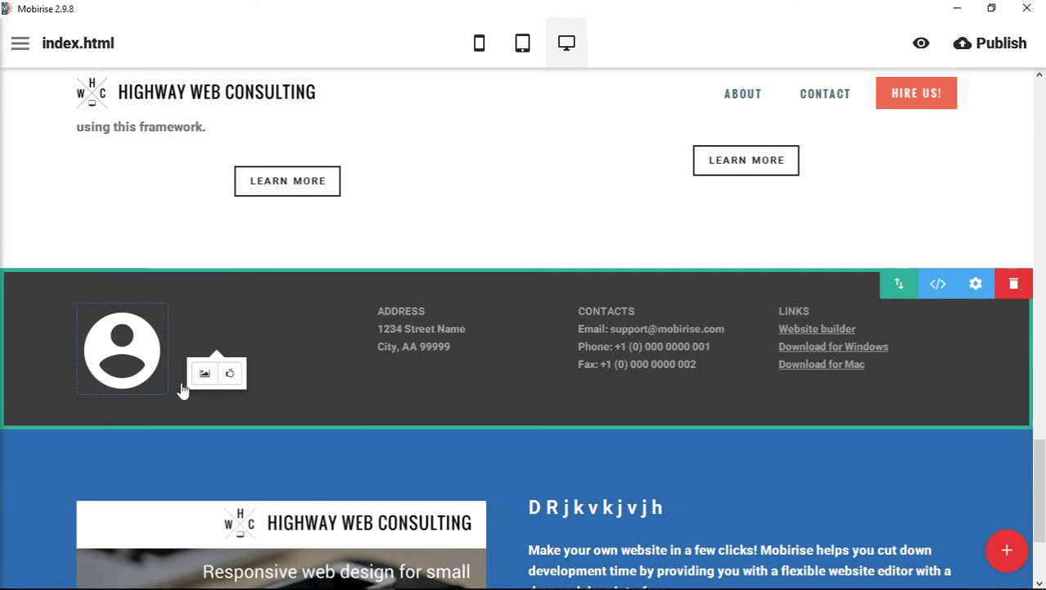
click(206, 373)
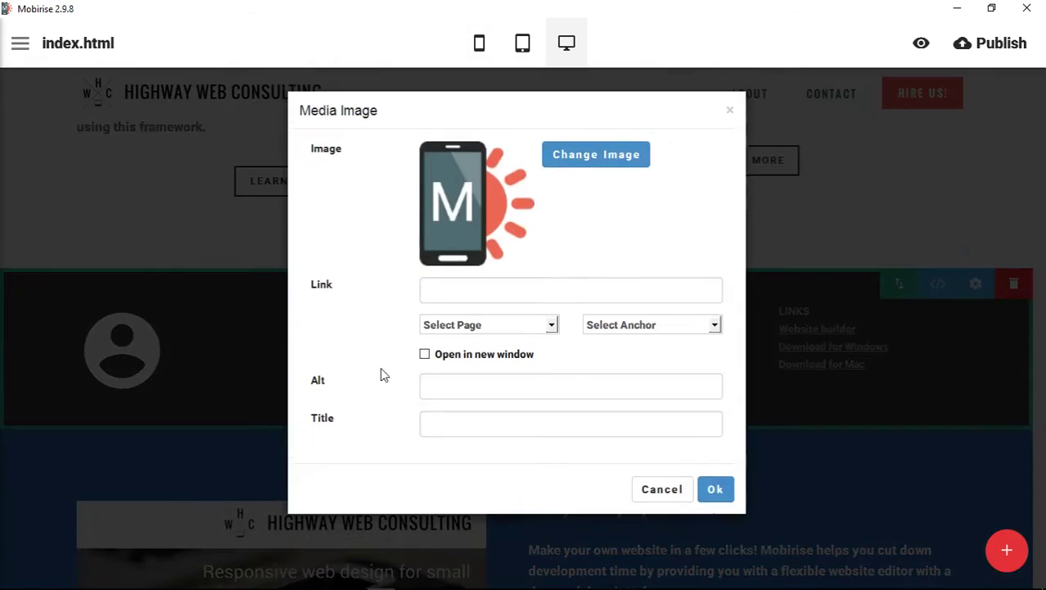
click(715, 488)
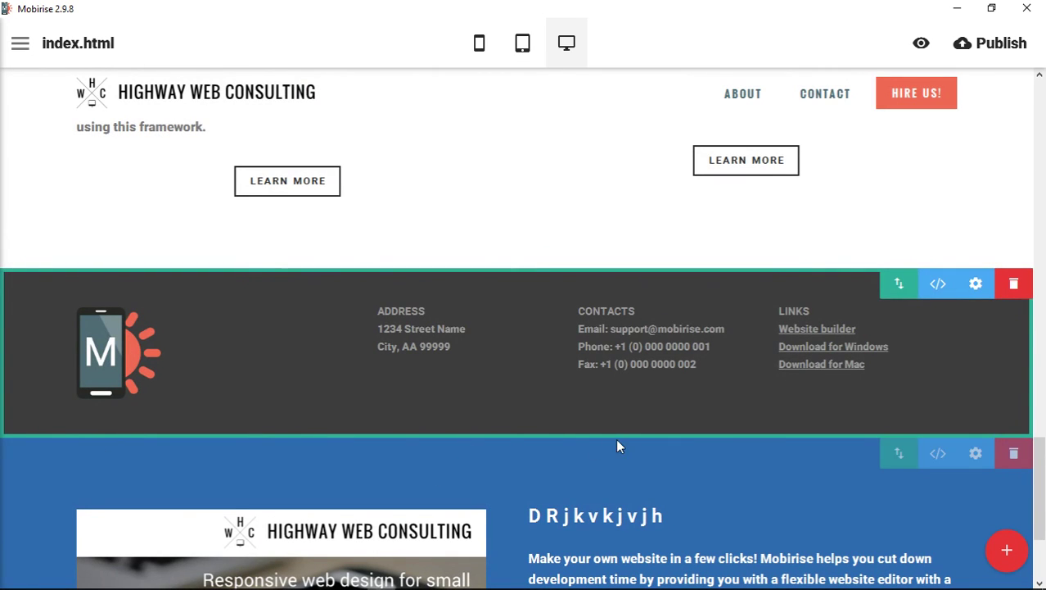
scroll(917, 357, up, 10)
scroll(914, 352, up, 5)
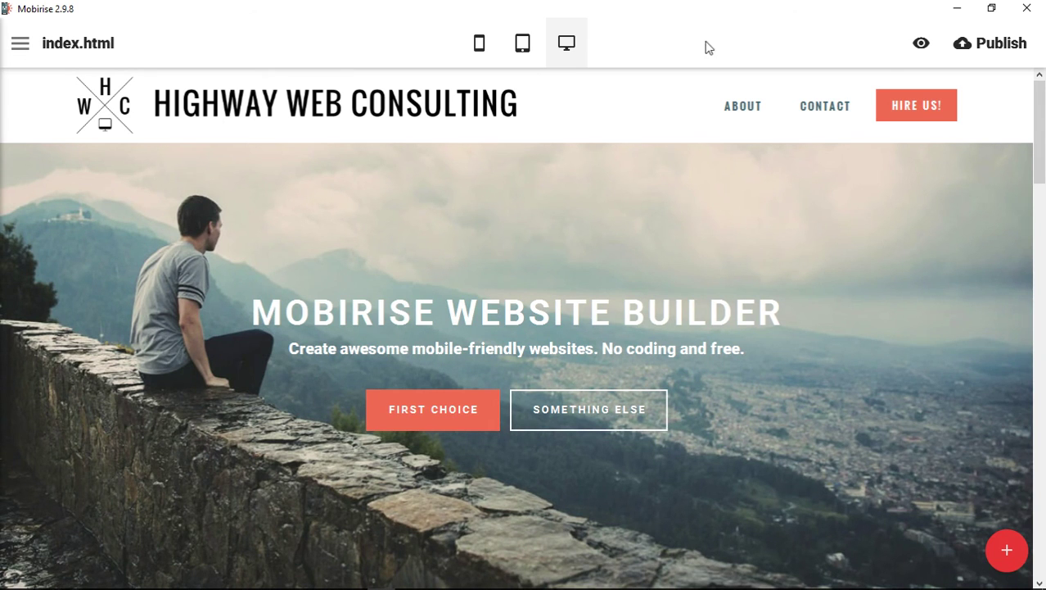
- Switch to Mobile View and scroll through the hero, article and Bootstrap 3 sections
click(480, 52)
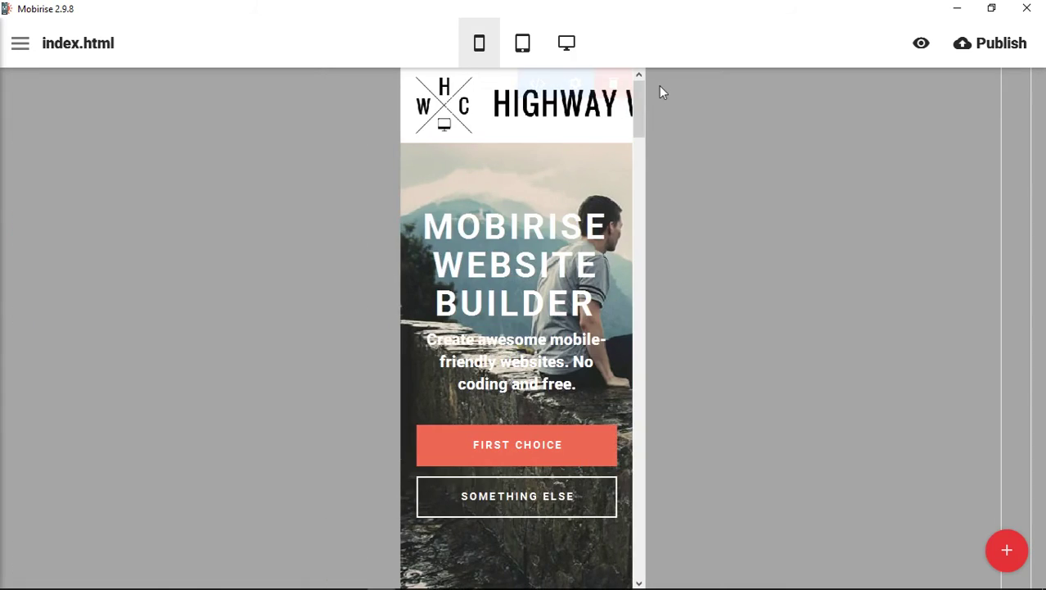
scroll(614, 254, down, 3)
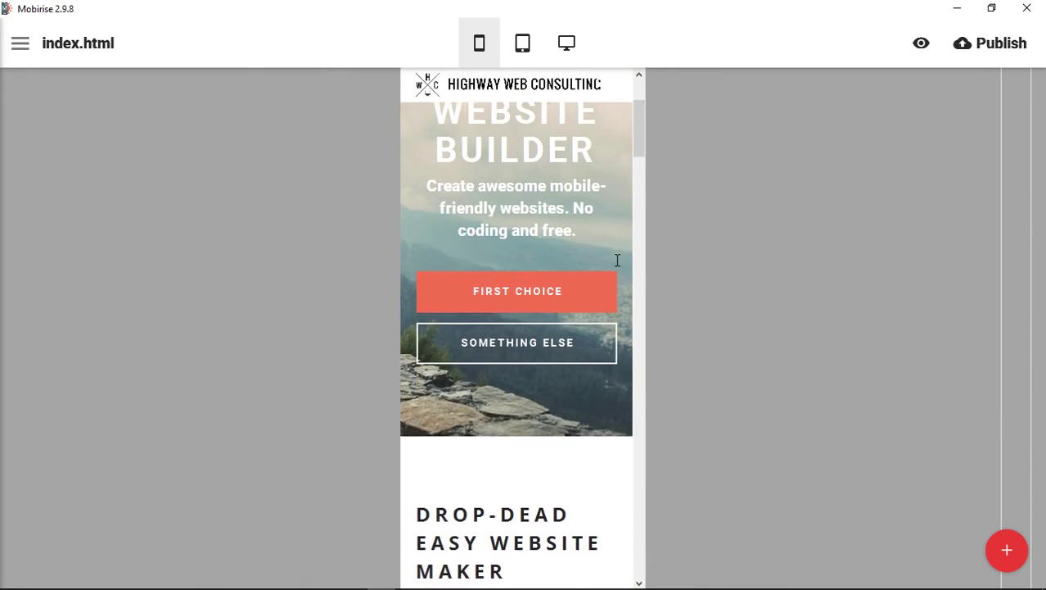
scroll(619, 265, up, 3)
scroll(616, 260, up, 1)
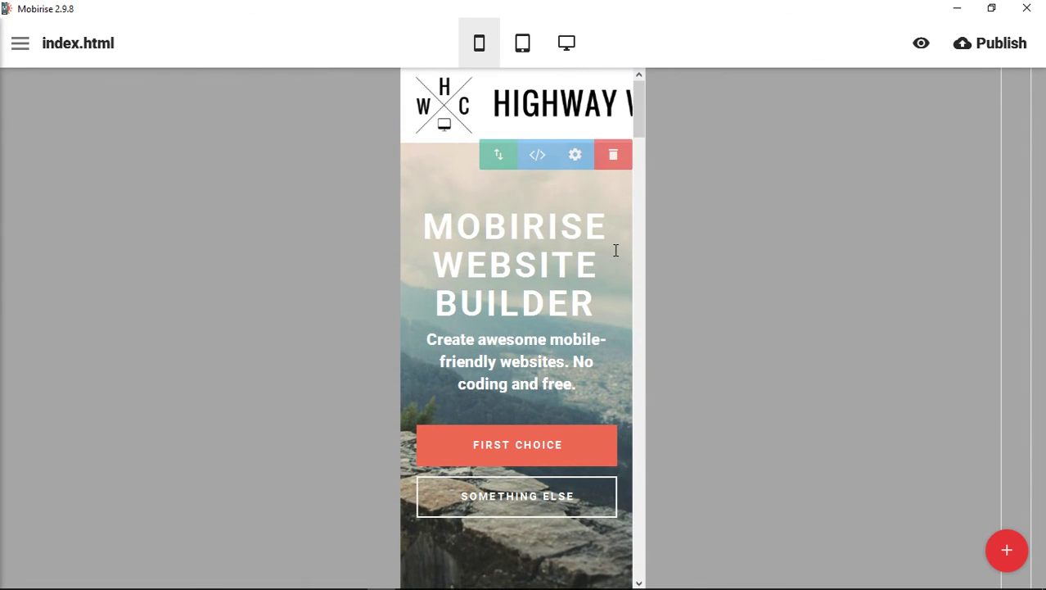
scroll(610, 243, down, 1)
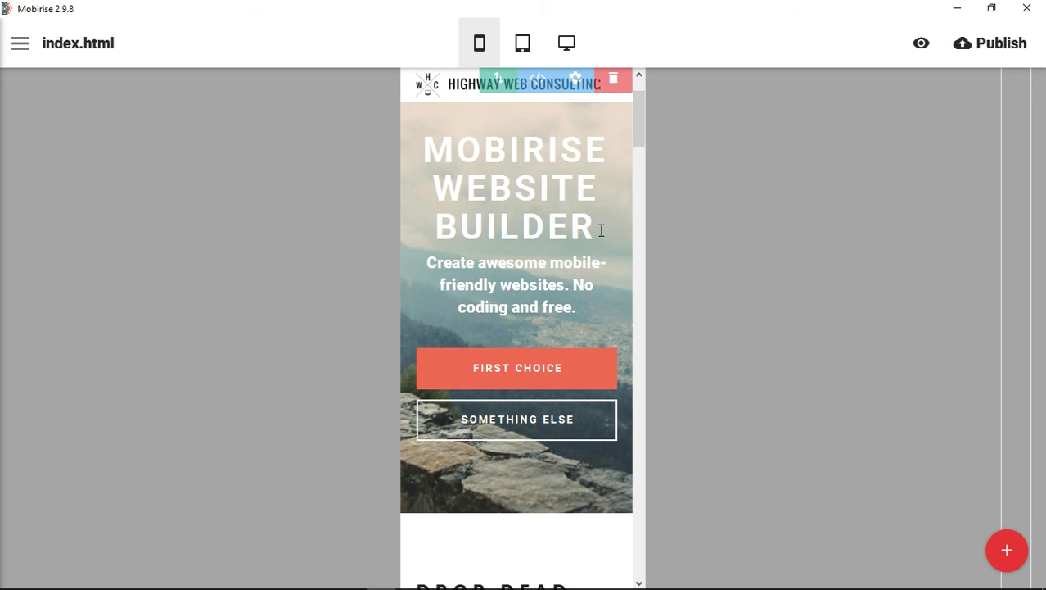
scroll(606, 238, down, 8)
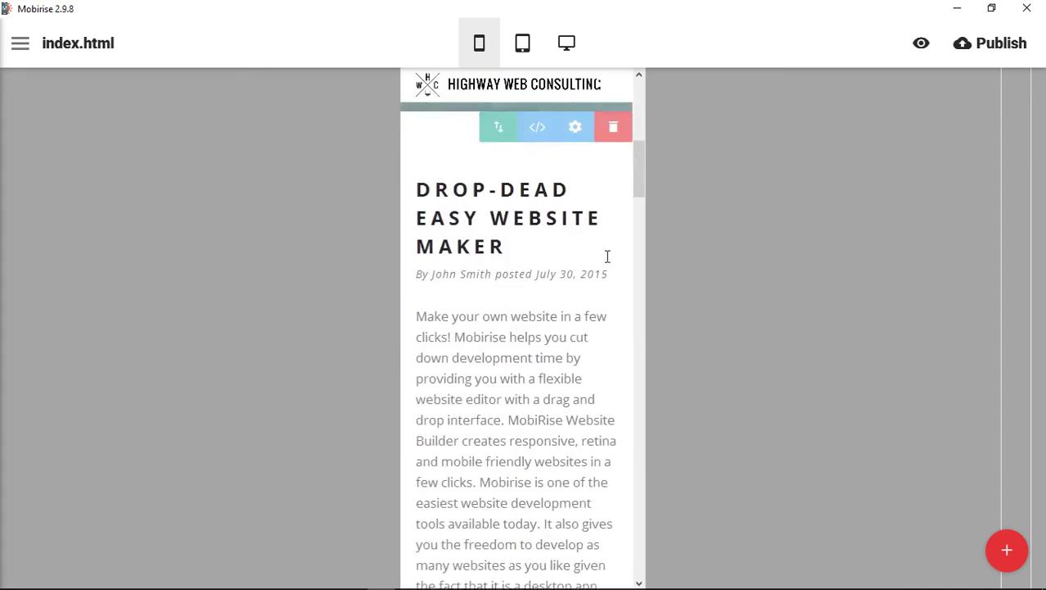
scroll(607, 259, down, 4)
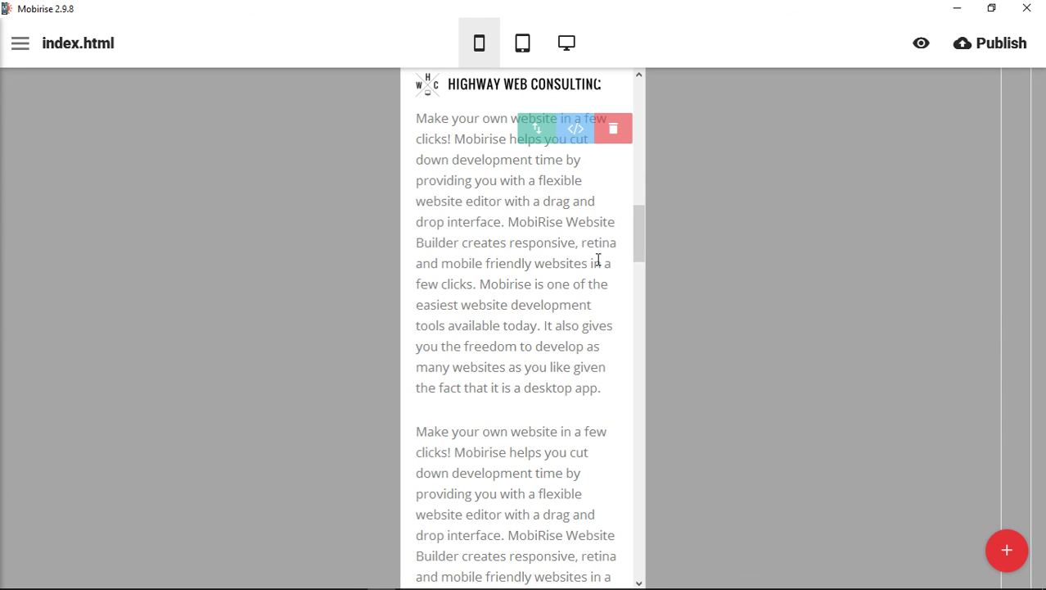
scroll(596, 266, down, 6)
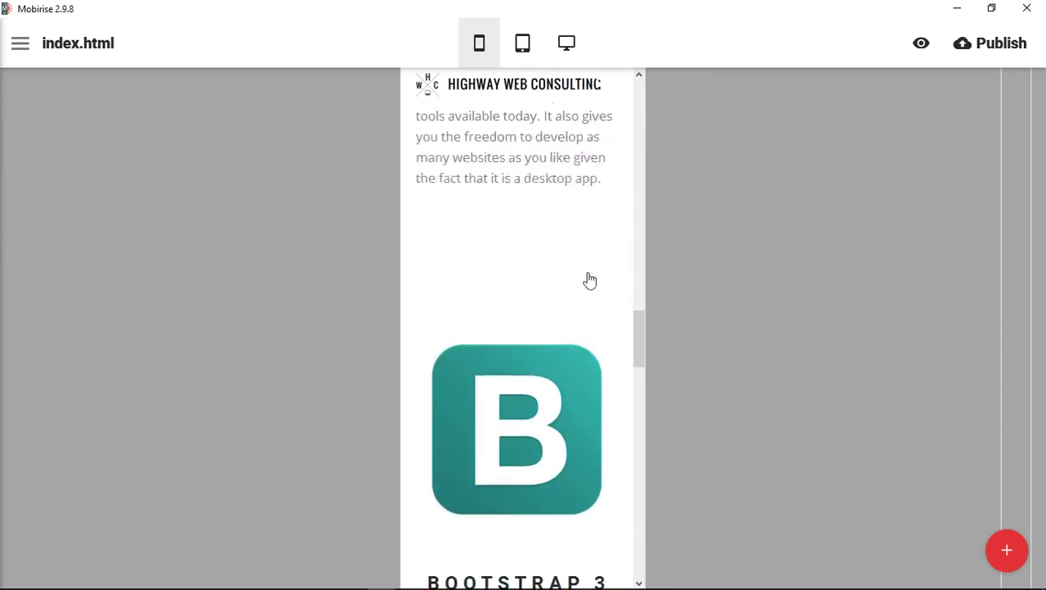
scroll(600, 327, down, 2)
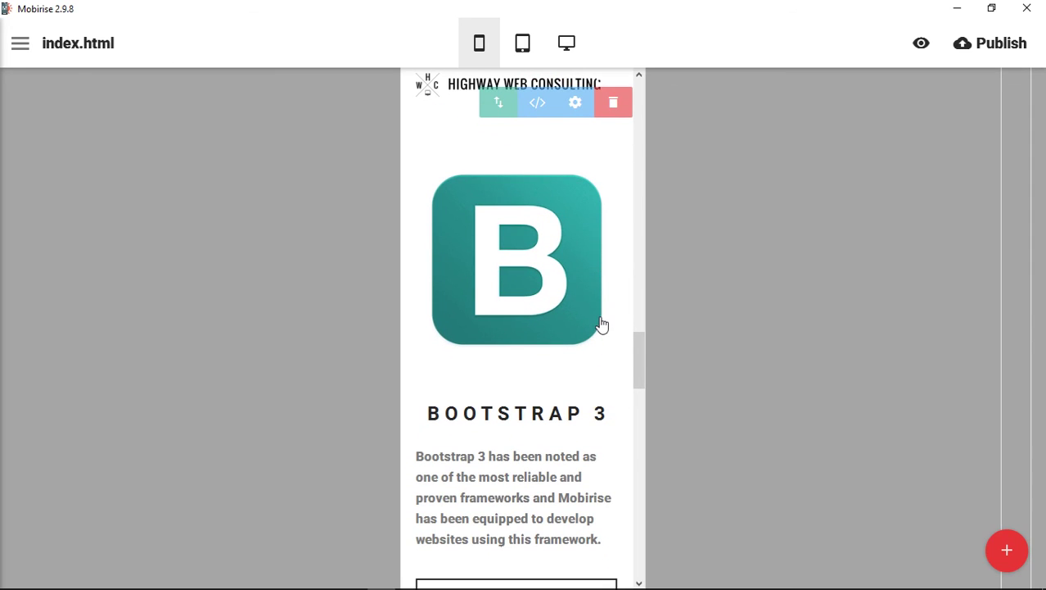
scroll(604, 329, down, 1)
scroll(606, 334, down, 1)
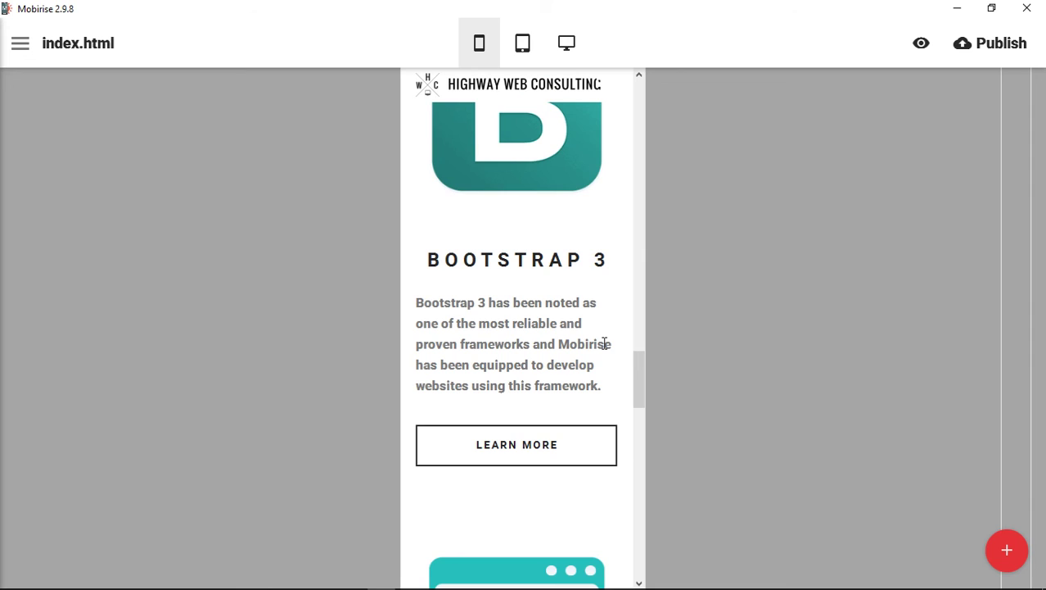